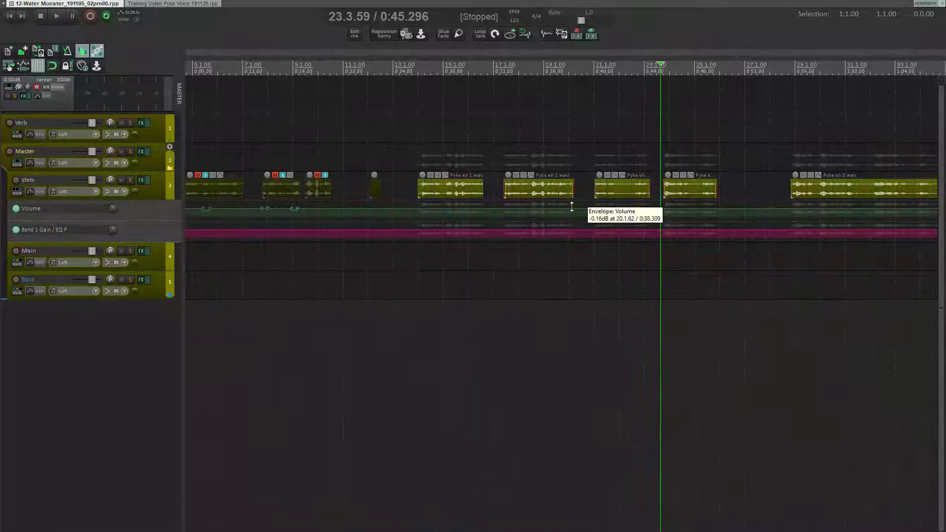
- Play the song from about 0:26, skip ahead to 0:44, then pause and return to 0:24
{"action": "left_click", "coordinate": [418, 248]}
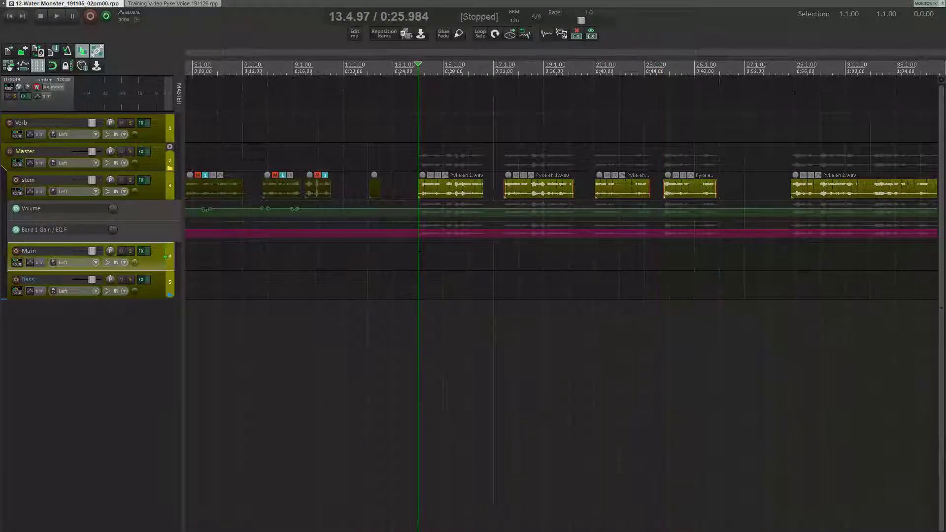
{"action": "key", "text": "space"}
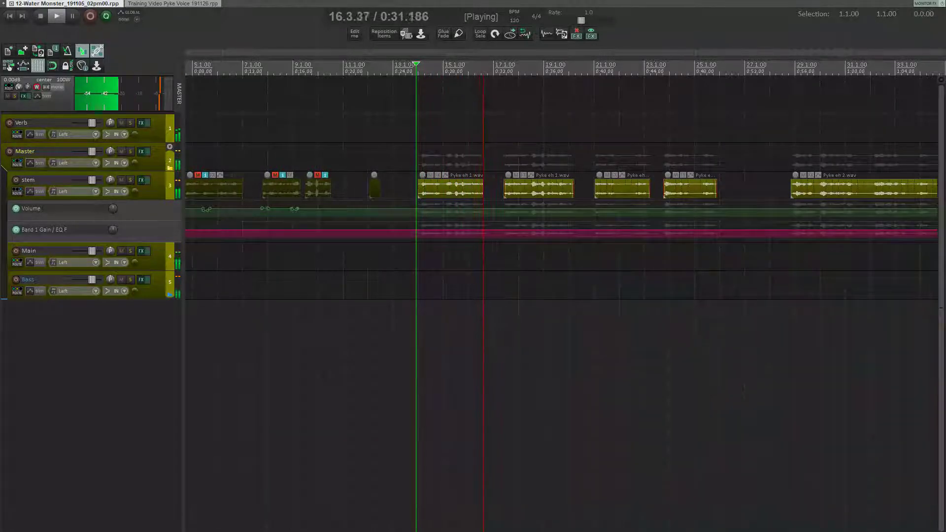
{"action": "left_click", "coordinate": [652, 240]}
{"action": "left_click", "coordinate": [652, 242]}
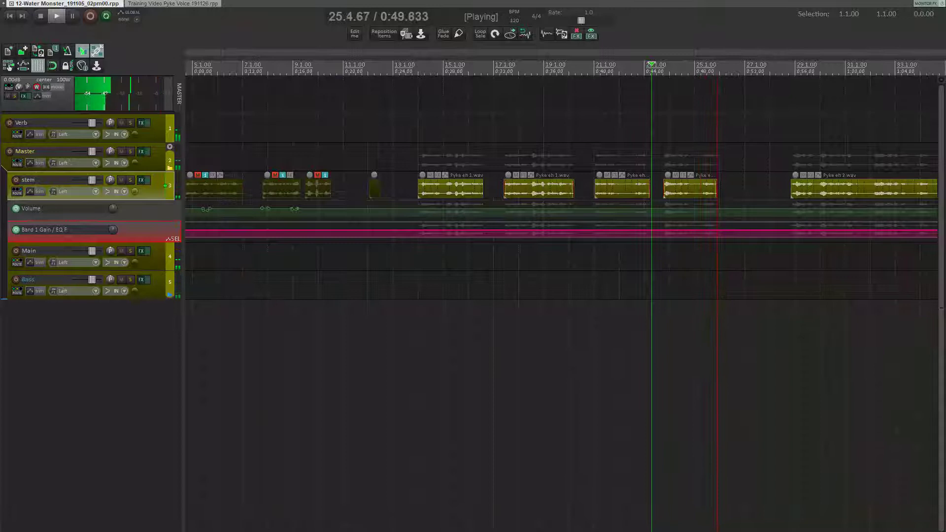
{"action": "key", "text": "ctrl+space"}
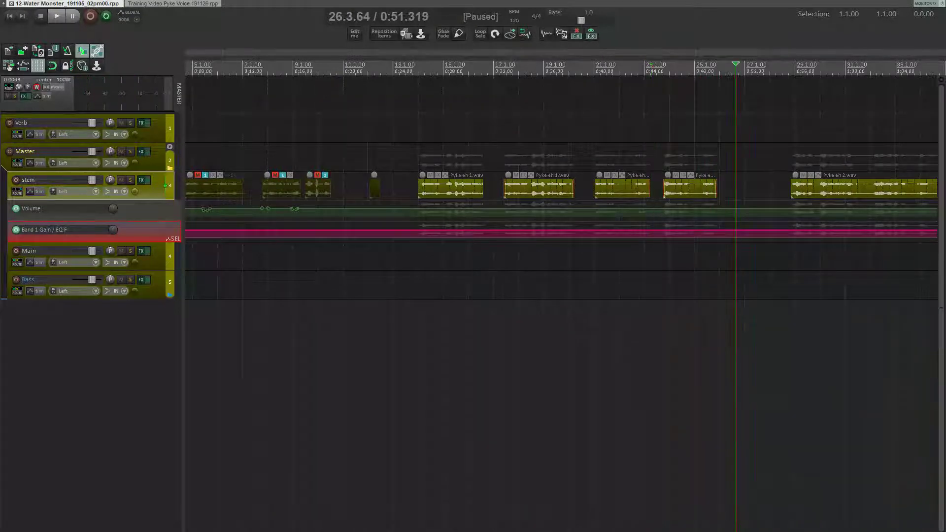
{"action": "left_click", "coordinate": [399, 258]}
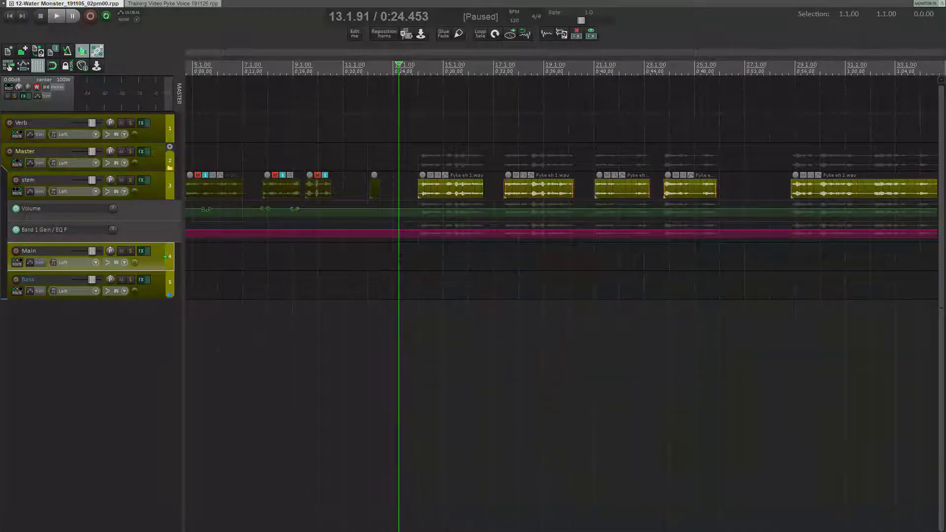
- Mute the Verb and Bass tracks and bring up Main's FX chain with ReaPitch at -3.26 semitones
{"action": "left_click", "coordinate": [121, 123]}
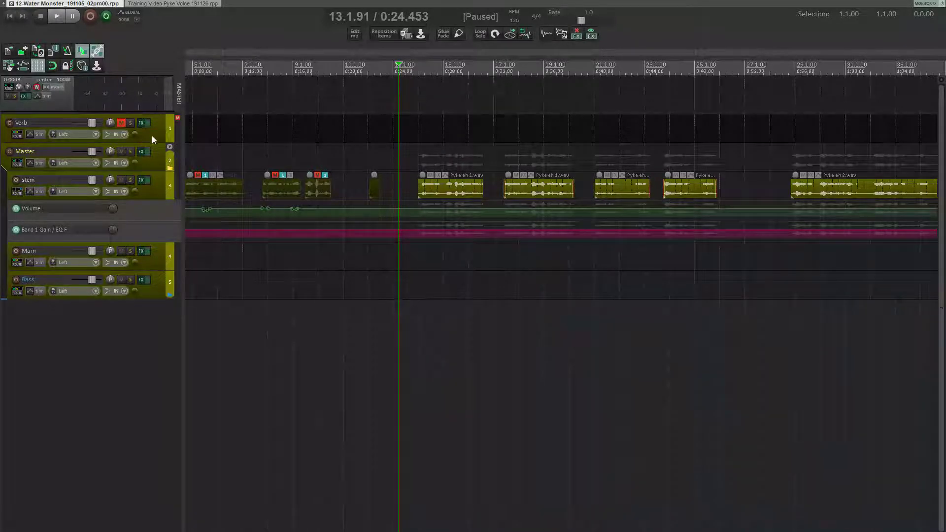
{"action": "left_click", "coordinate": [121, 281]}
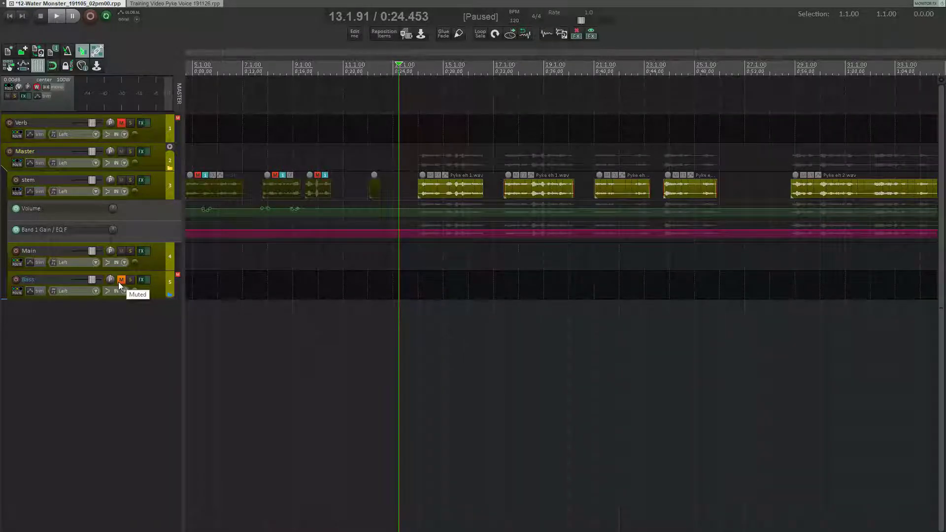
{"action": "key", "text": "shift+f"}
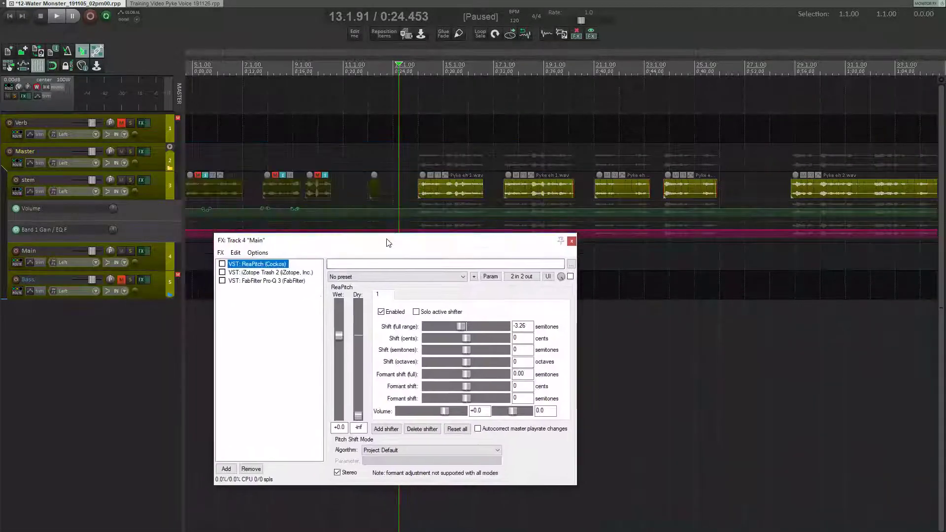
{"action": "left_click", "coordinate": [416, 157]}
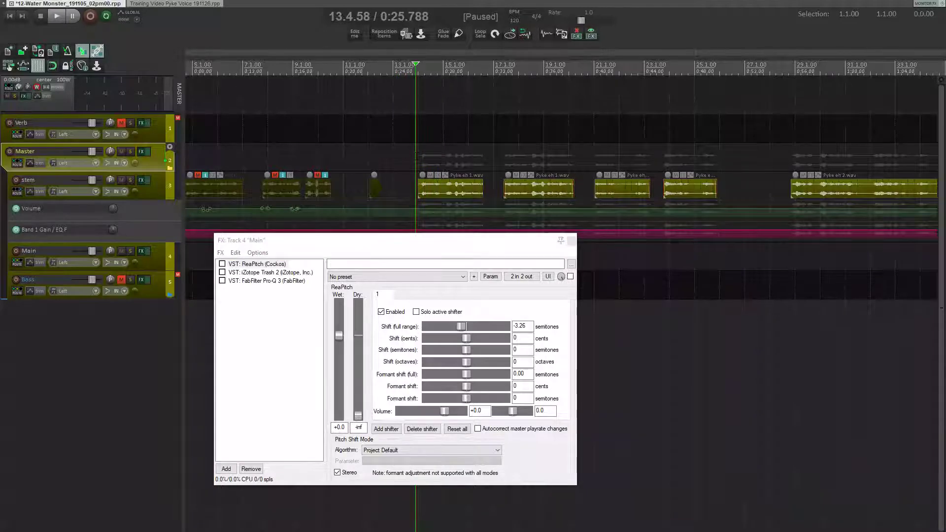
{"action": "key", "text": "space"}
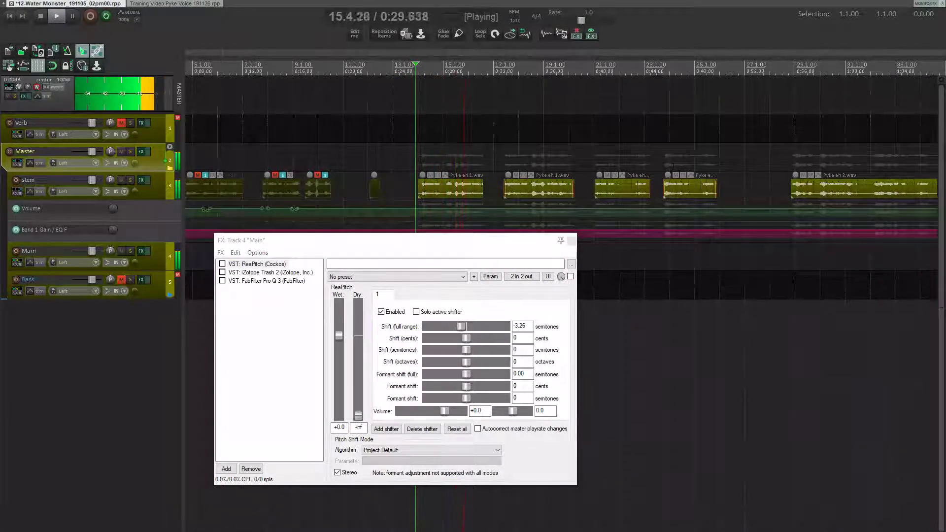
{"action": "left_click", "coordinate": [661, 156]}
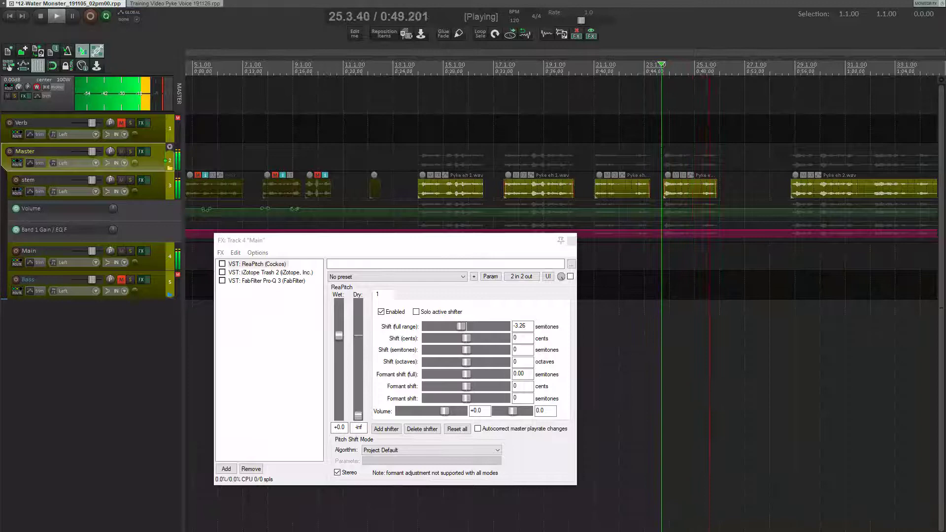
{"action": "key", "text": "space"}
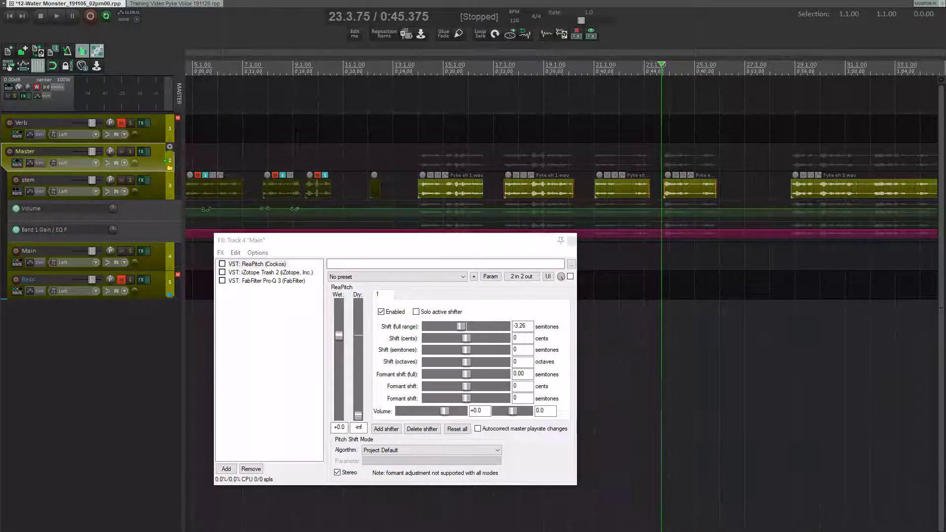
{"action": "left_click", "coordinate": [412, 69]}
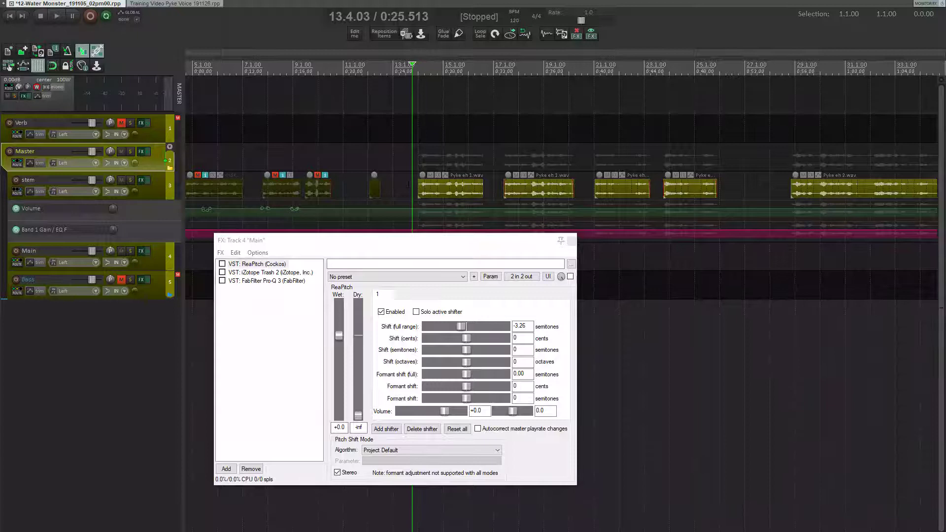
{"action": "left_click", "coordinate": [338, 247]}
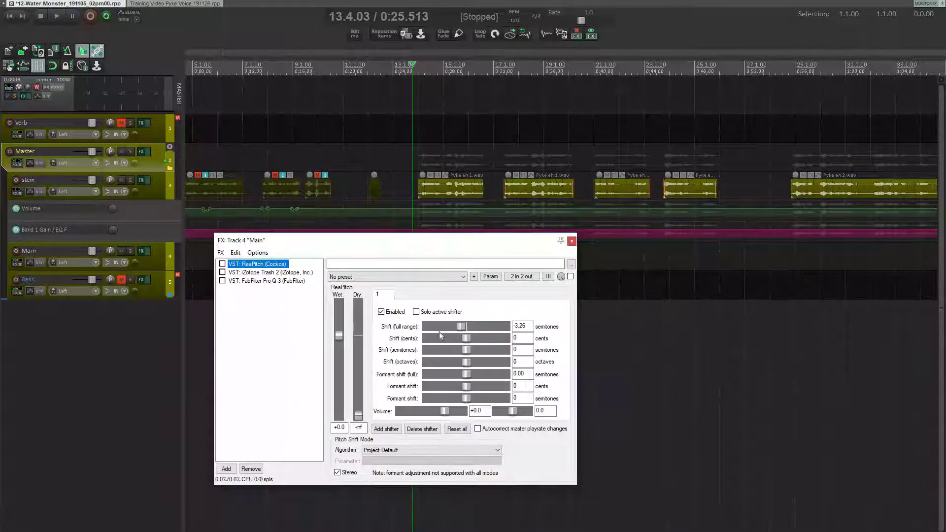
- Enable ReaPitch at -3.26 semitones on Main and play briefly to hear the pitch drop
{"action": "left_click", "coordinate": [222, 264]}
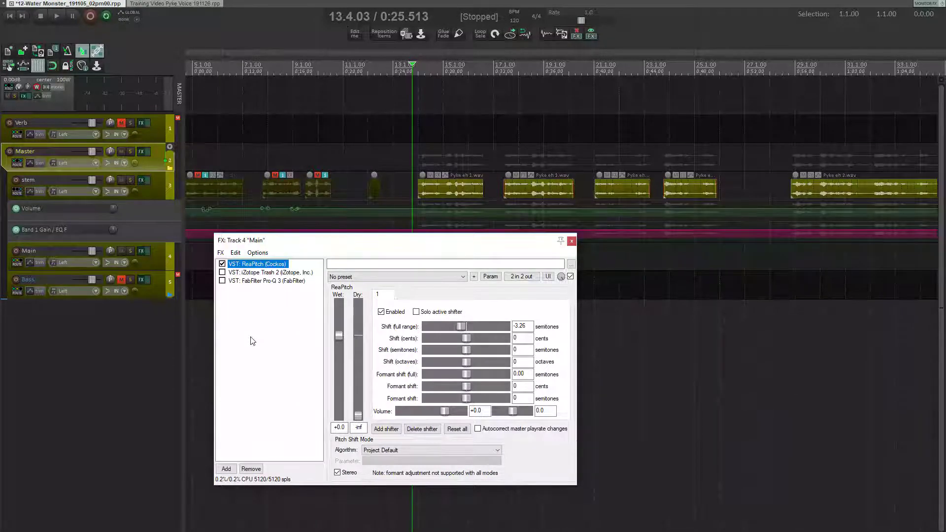
{"action": "key", "text": "space"}
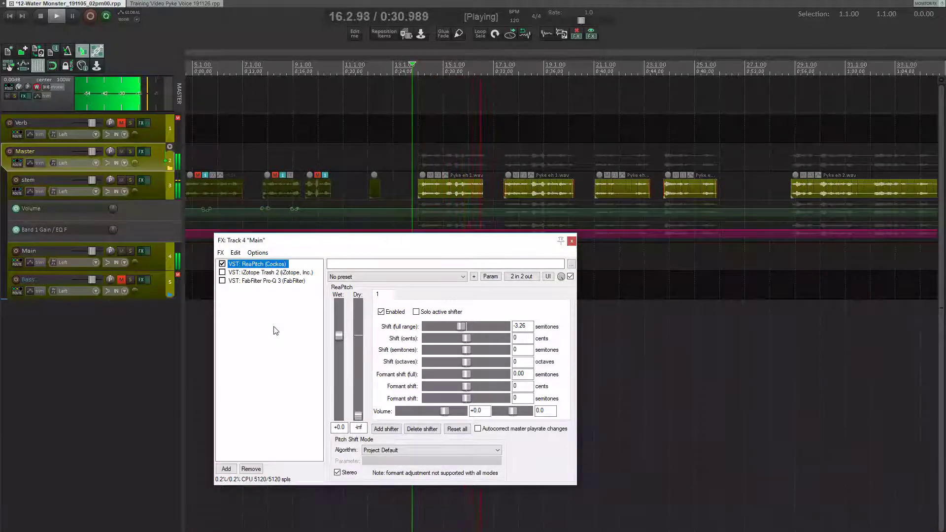
{"action": "key", "text": "space"}
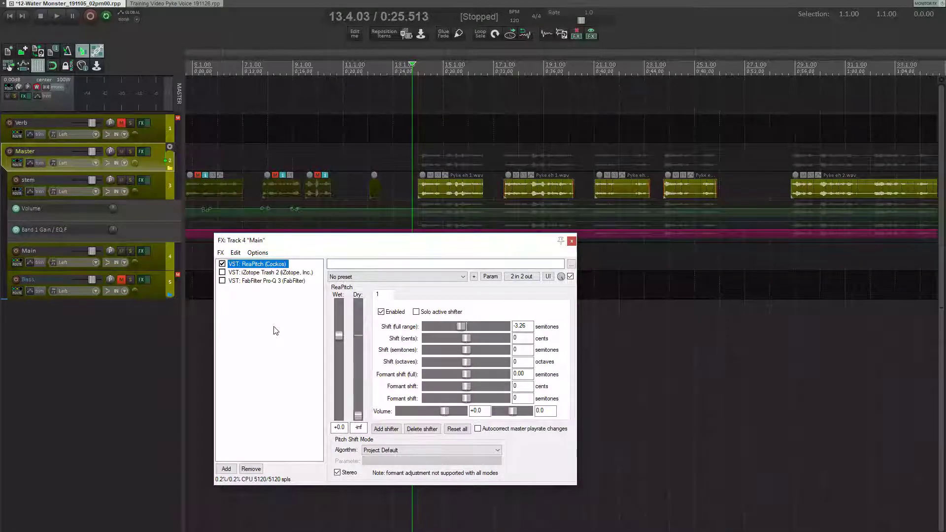
- Enable iZotope Trash 2 on Main, review its band 2 and 164 Hz Filter 2 cut, then enable Pro-Q 3
{"action": "left_click", "coordinate": [238, 272]}
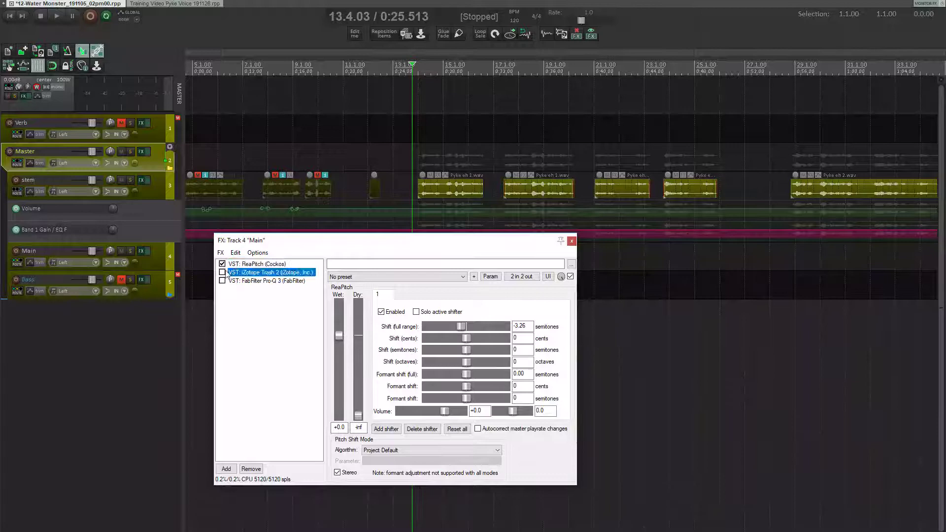
{"action": "left_click", "coordinate": [222, 245]}
{"action": "left_click_drag", "start_coordinate": [454, 212], "coordinate": [437, 157]}
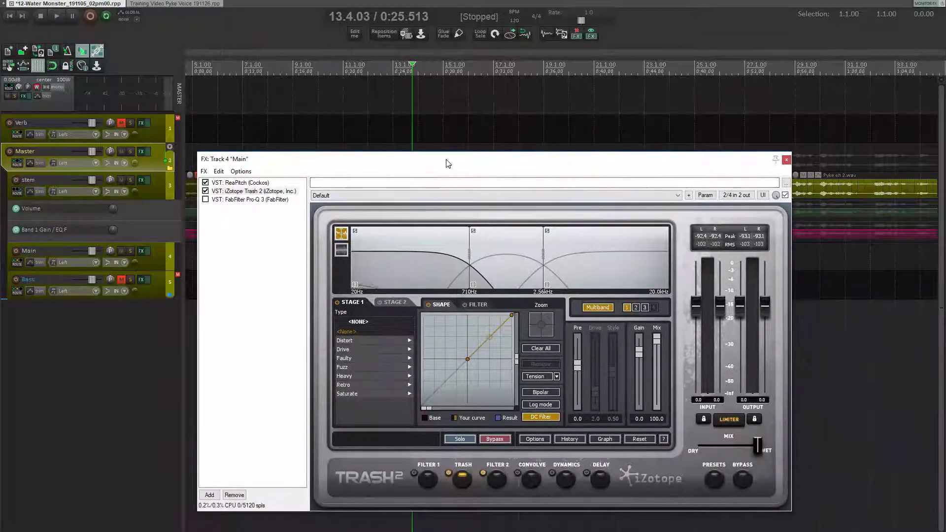
{"action": "left_click", "coordinate": [514, 261]}
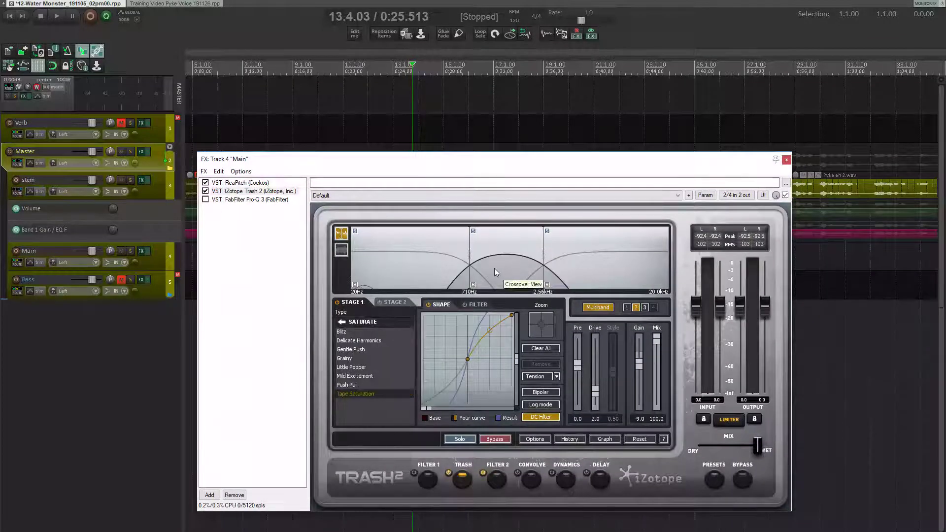
{"action": "left_click", "coordinate": [498, 476]}
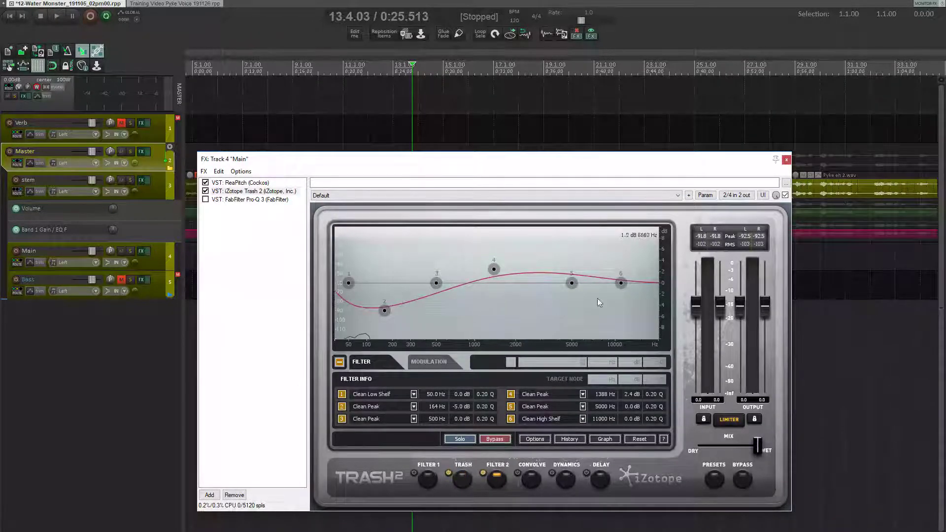
{"action": "key", "text": "space"}
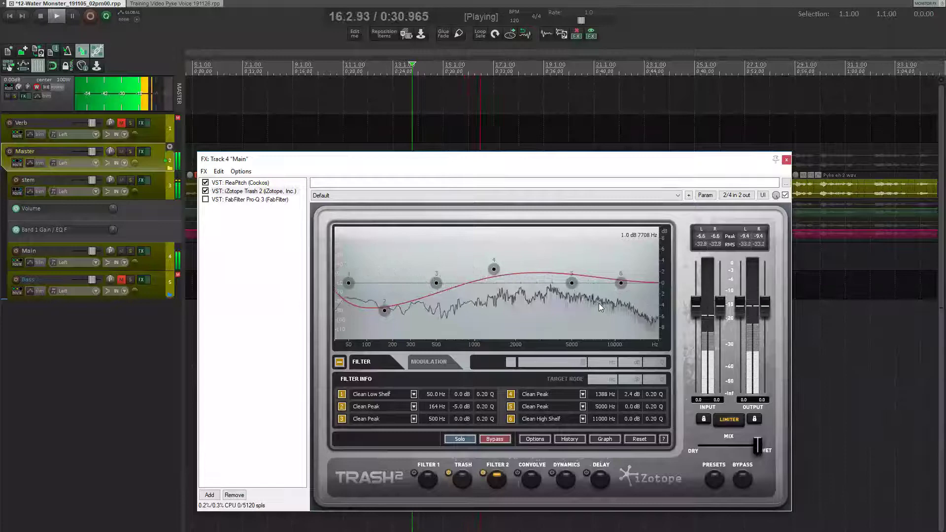
{"action": "key", "text": "space"}
{"action": "left_click", "coordinate": [206, 199]}
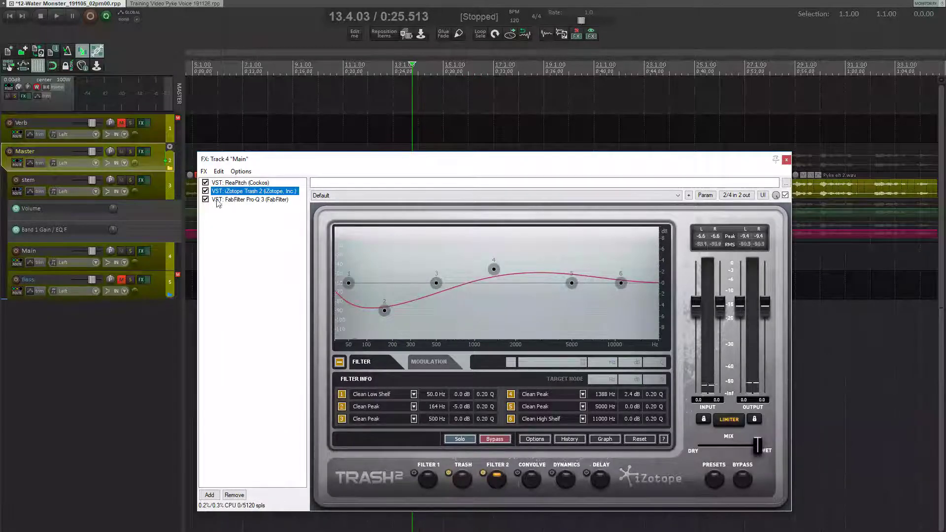
- Show Pro-Q 3's +1.8 dB high shelf near 5.7 kHz and play Main with all three effects
{"action": "left_click", "coordinate": [219, 200]}
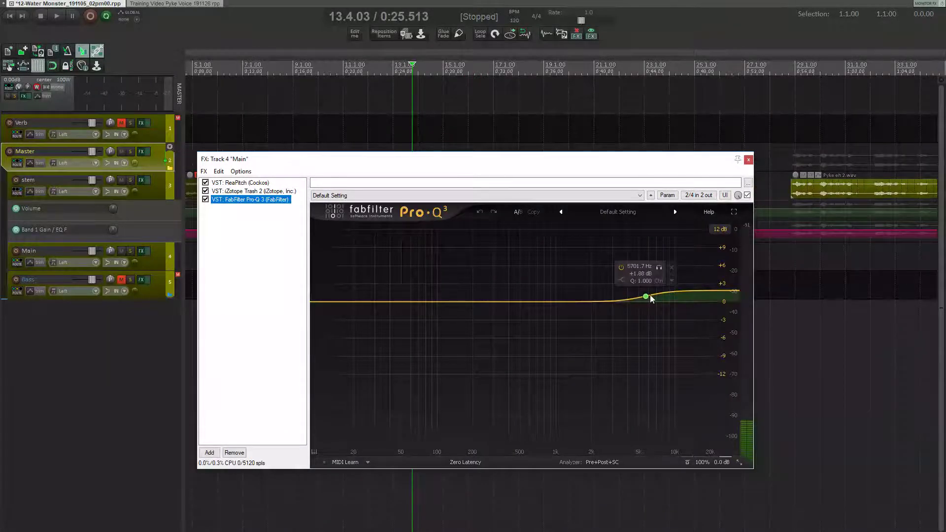
{"action": "left_click", "coordinate": [255, 275]}
{"action": "key", "text": "space"}
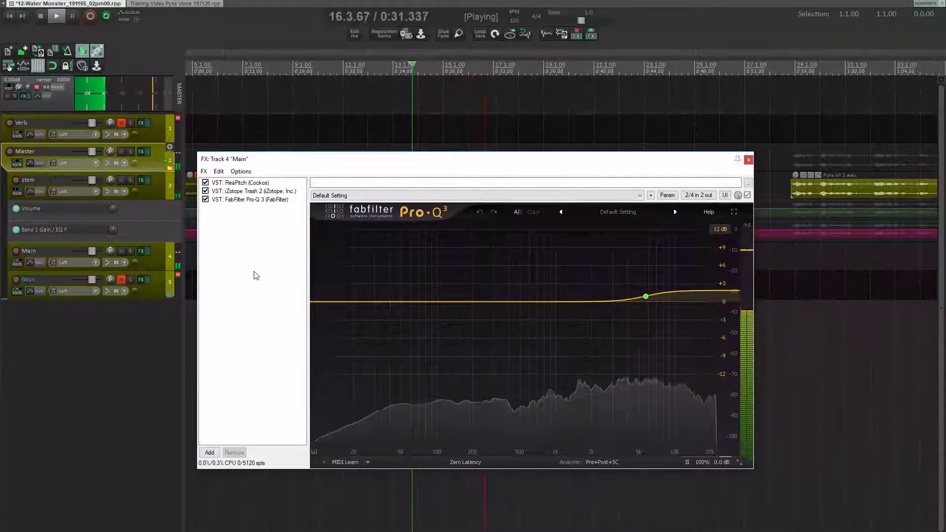
- Stop playback, close Main's effects window, mute Main and unmute Bass
{"action": "key", "text": "space"}
{"action": "key", "text": "Escape"}
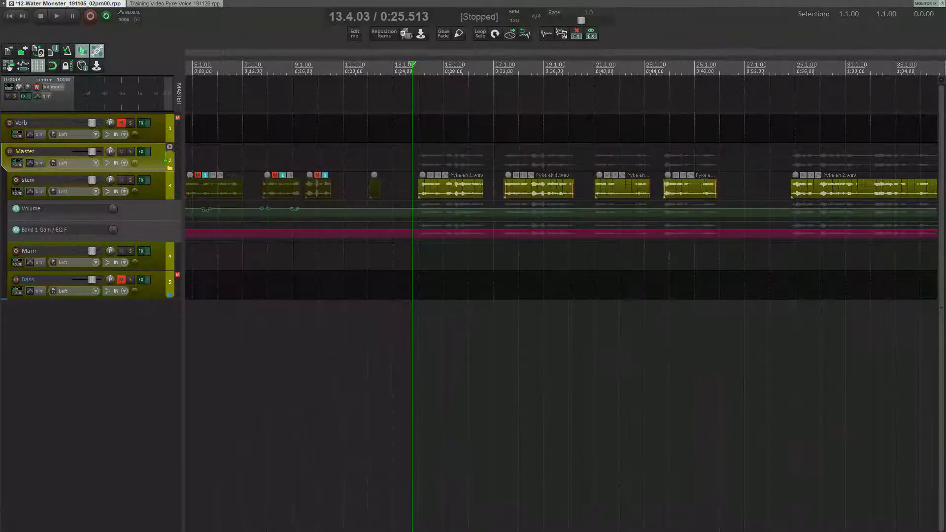
{"action": "left_click", "coordinate": [121, 251]}
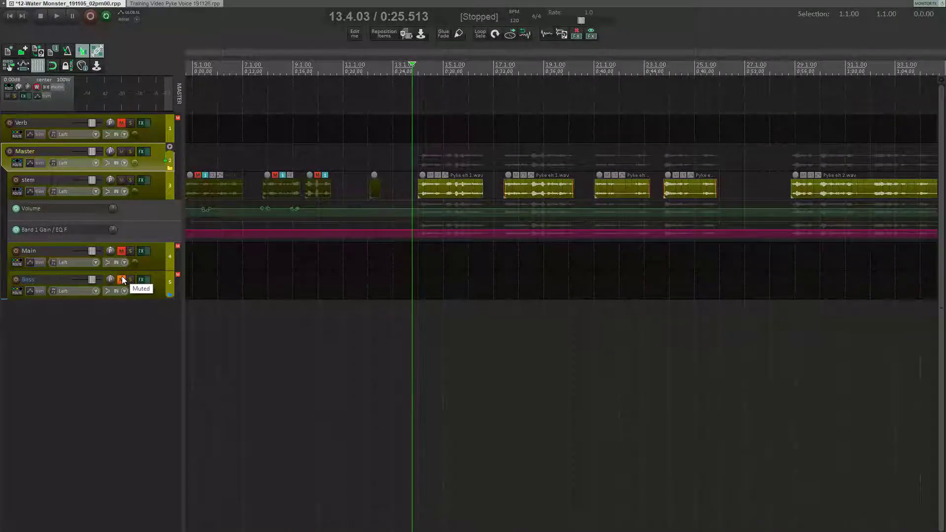
{"action": "left_click", "coordinate": [121, 279]}
- In the Bass FX chain, enable ReaPitch at -3.26 semitones and play to hear it
{"action": "left_click", "coordinate": [141, 279]}
{"action": "left_click", "coordinate": [252, 266]}
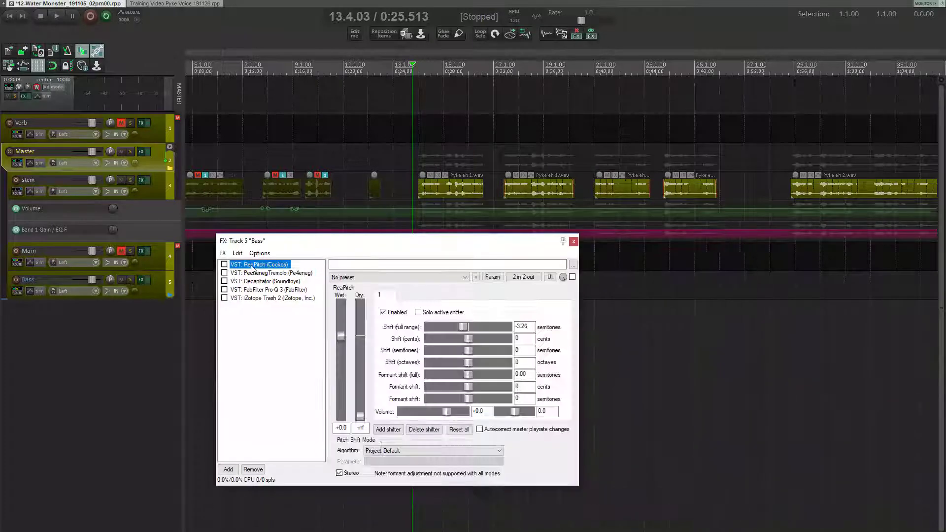
{"action": "left_click", "coordinate": [224, 264]}
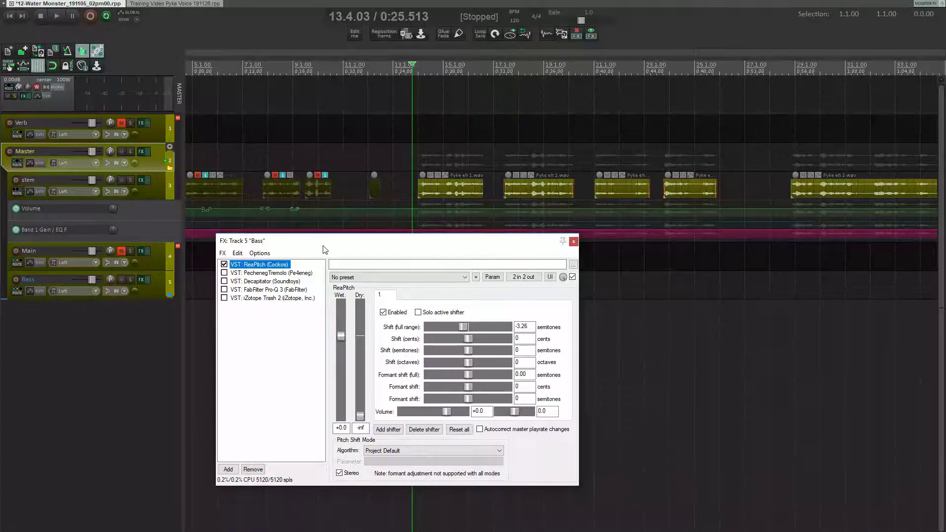
{"action": "left_click_drag", "start_coordinate": [325, 249], "coordinate": [326, 241]}
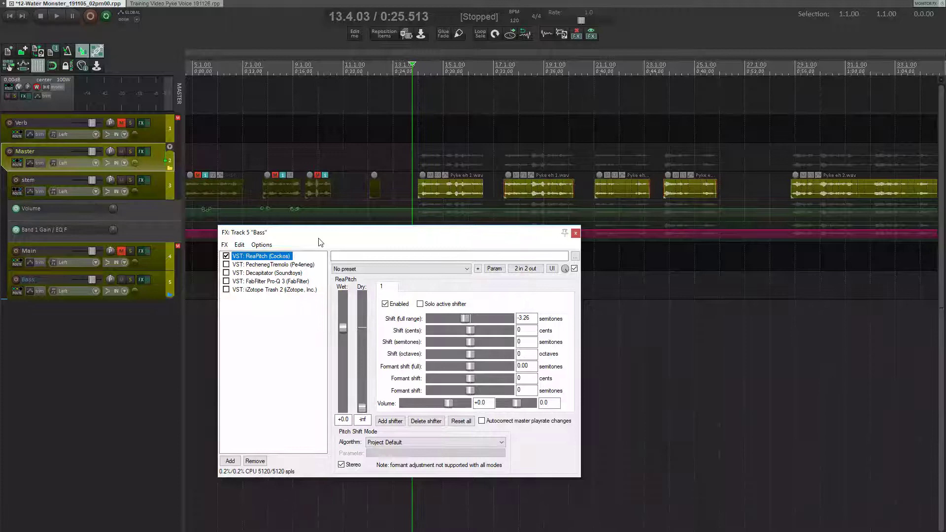
{"action": "key", "text": "space"}
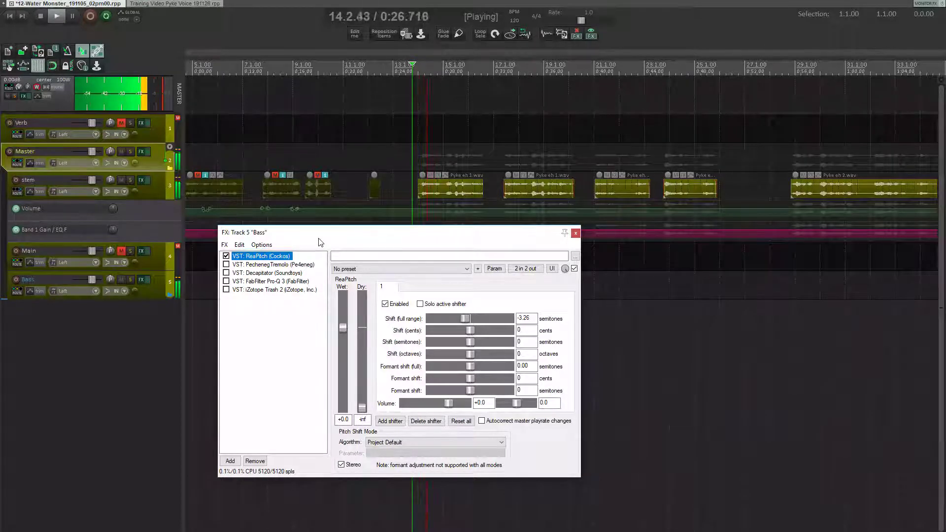
{"action": "key", "text": "space"}
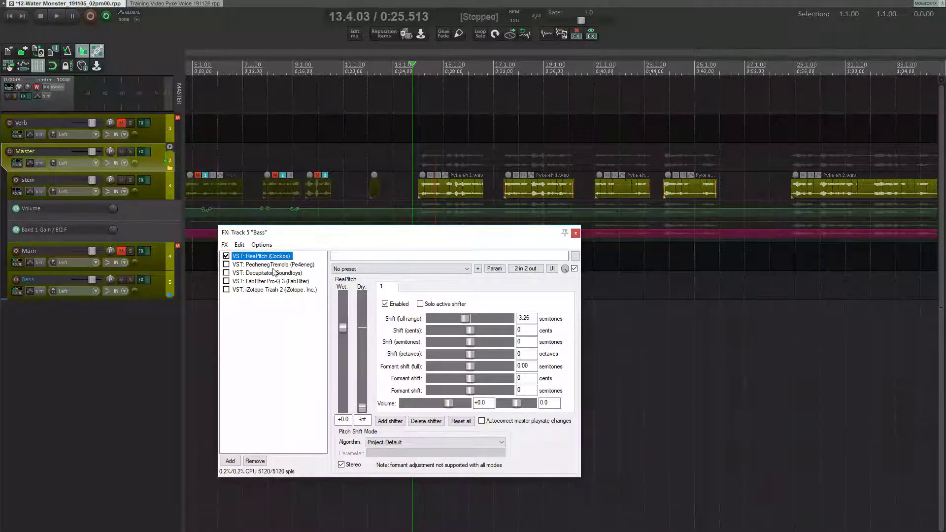
- Audition PechenegTremolo on Bass, bypass it again, and show Decapitator's settings (Punish on, style E)
{"action": "left_click", "coordinate": [265, 266]}
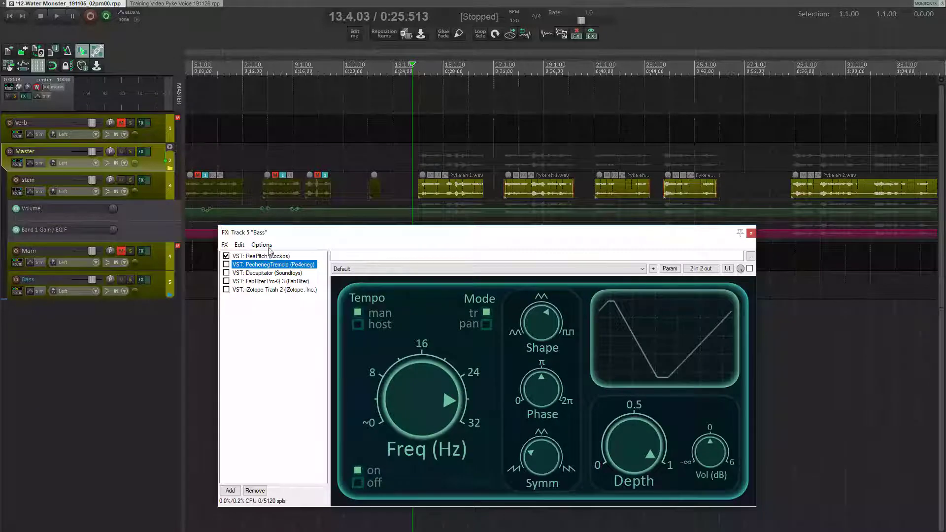
{"action": "key", "text": "space"}
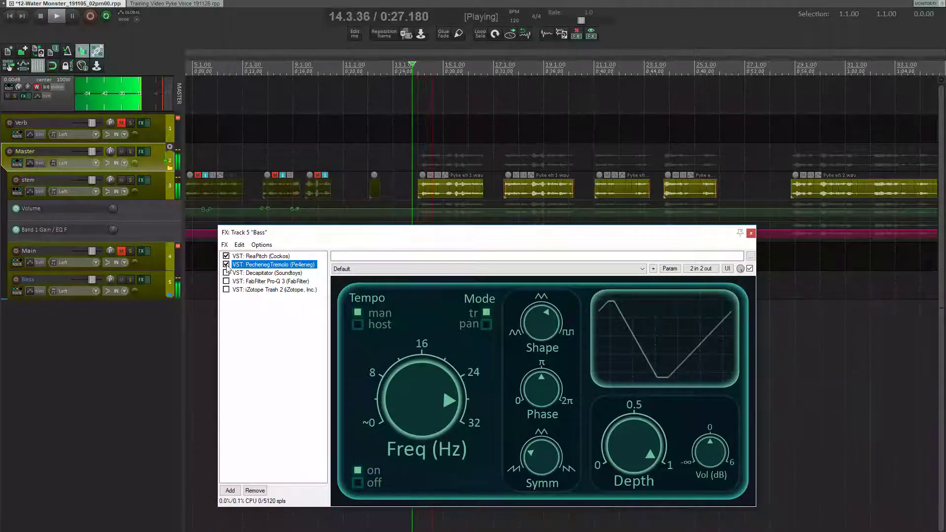
{"action": "left_click", "coordinate": [226, 265]}
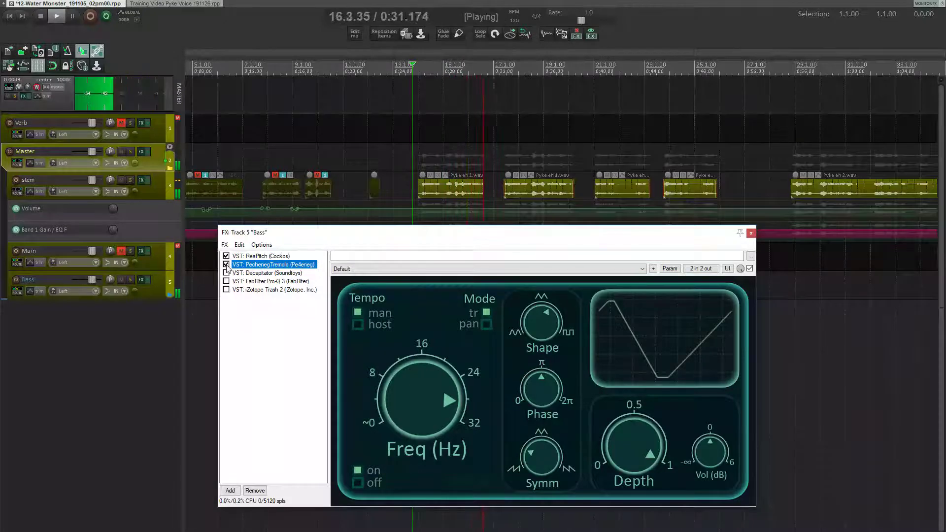
{"action": "key", "text": "space"}
{"action": "left_click", "coordinate": [226, 265]}
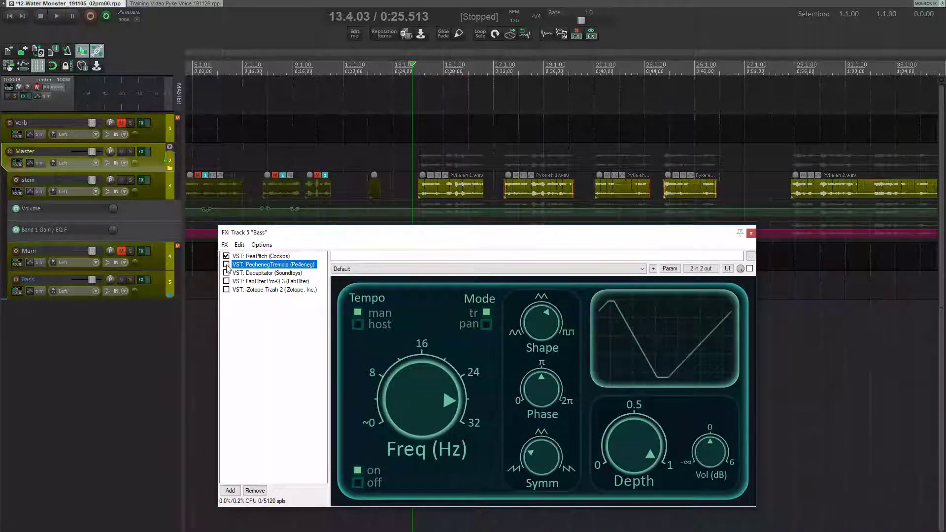
{"action": "left_click", "coordinate": [258, 273]}
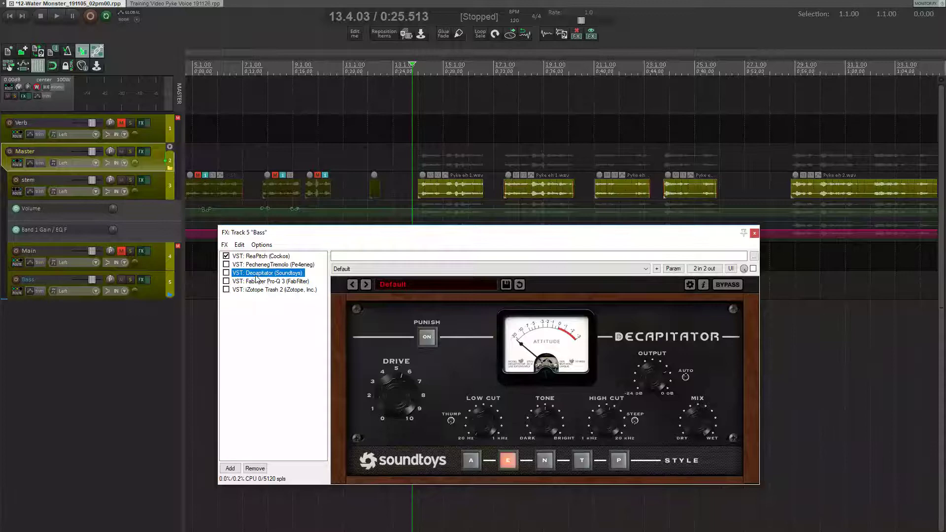
- Enable Decapitator on Bass, play to hear it, then enable FabFilter Pro-Q 3
{"action": "left_click", "coordinate": [226, 273]}
{"action": "key", "text": "space"}
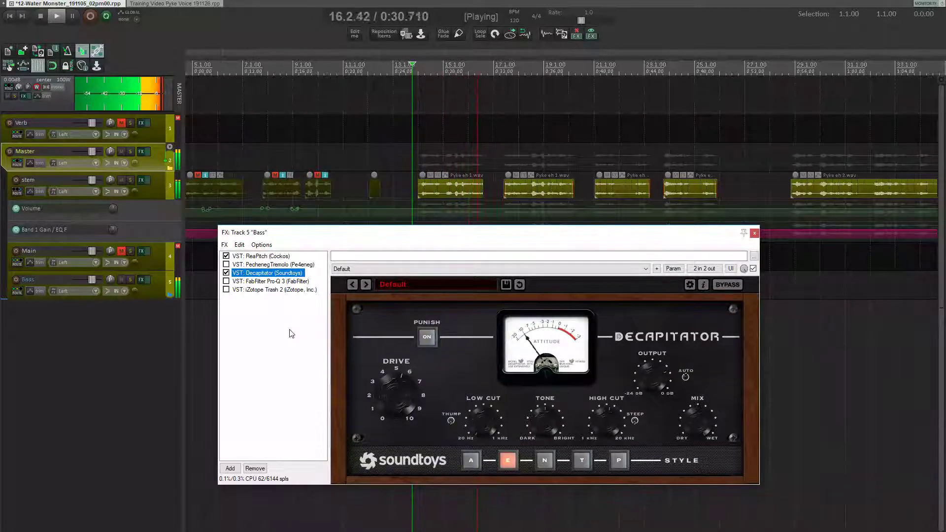
{"action": "key", "text": "space"}
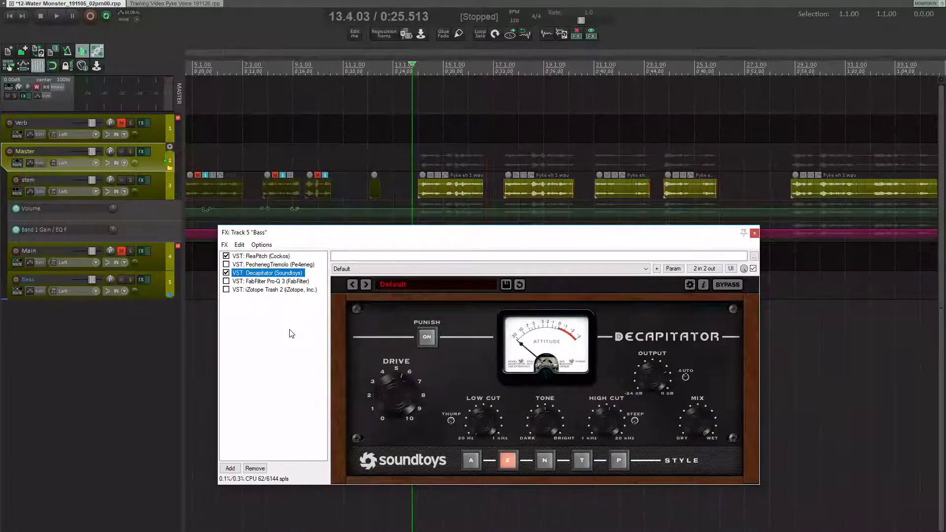
{"action": "left_click", "coordinate": [258, 282]}
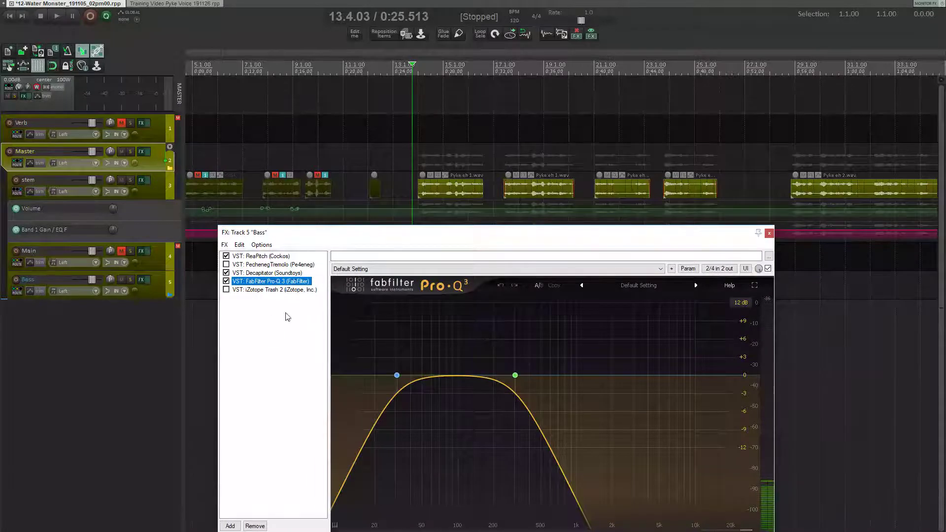
- Play Bass through Pro-Q 3's low-and-high cut, then bring up iZotope Trash 2 in Tape mode
{"action": "key", "text": "space"}
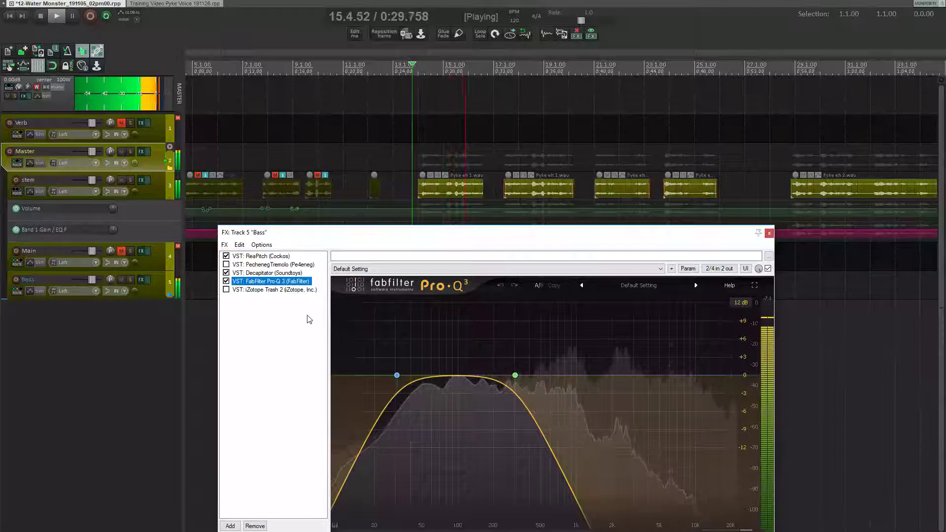
{"action": "key", "text": "Down"}
{"action": "key", "text": "space"}
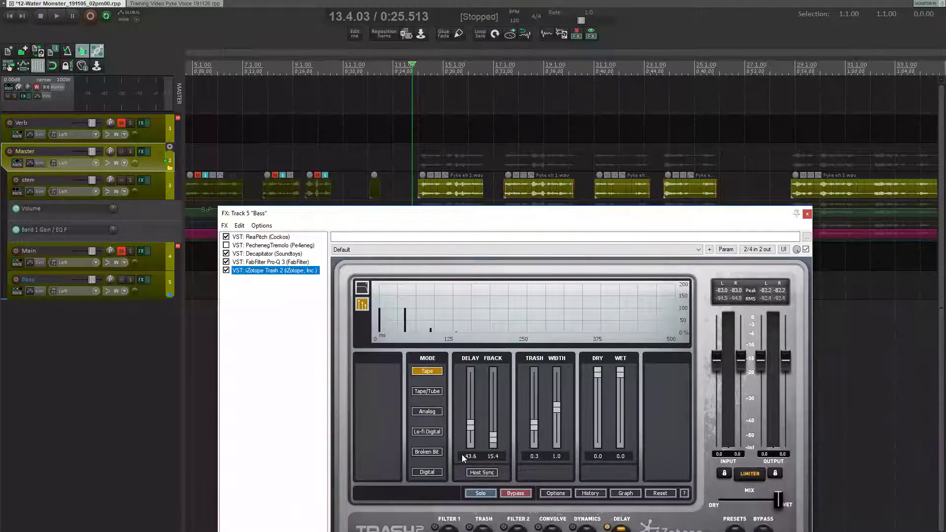
- Play the Bass chain, then re-enable PechenegTremolo and play all five effects together
{"action": "left_click", "coordinate": [328, 16]}
{"action": "key", "text": "space"}
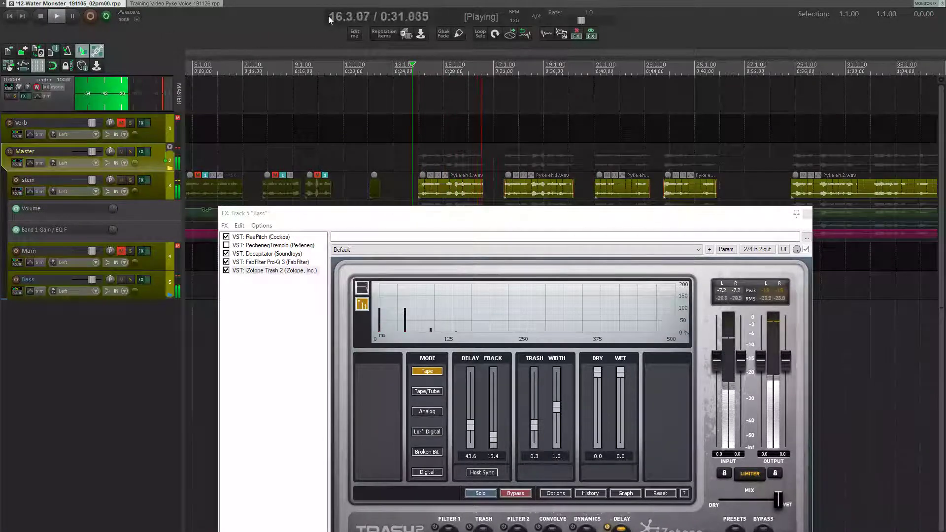
{"action": "key", "text": "space"}
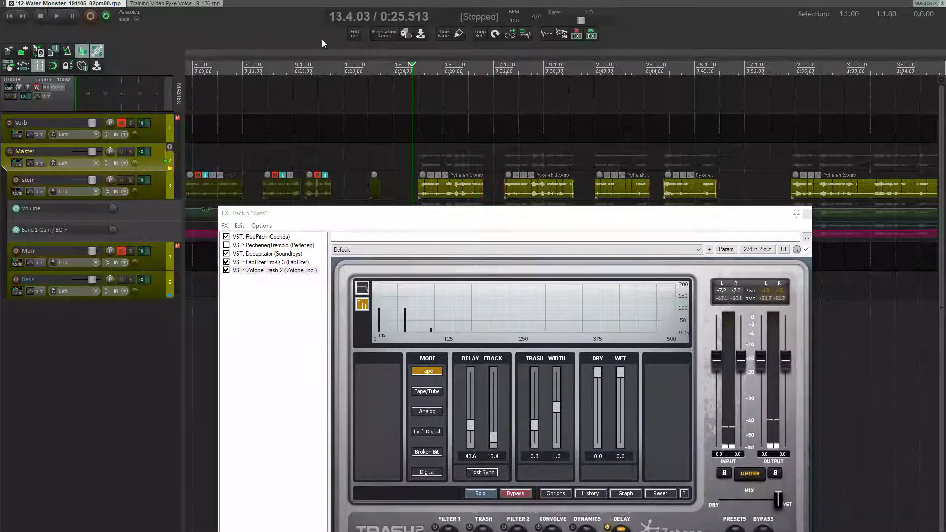
{"action": "left_click", "coordinate": [226, 245]}
{"action": "key", "text": "space"}
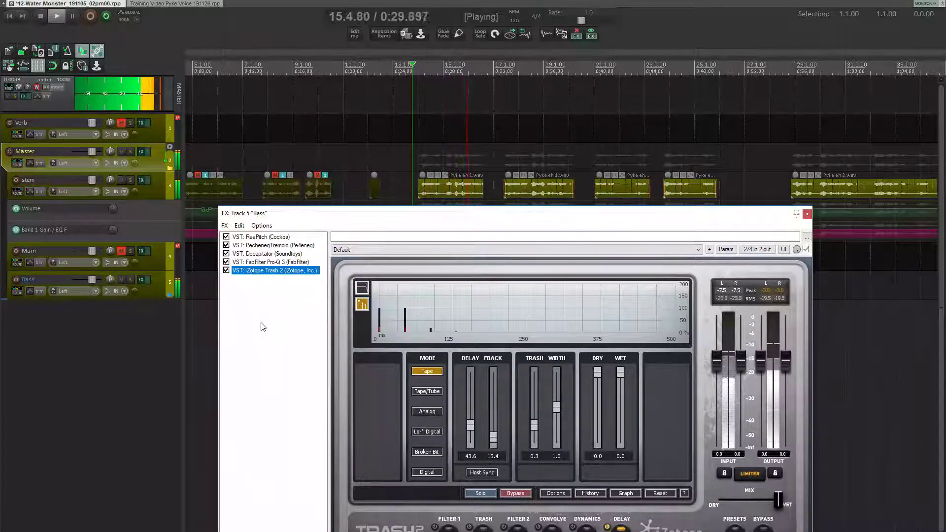
- Close the Bass effects window, unmute Main, and play all tracks together
{"action": "key", "text": "space"}
{"action": "key", "text": "Escape"}
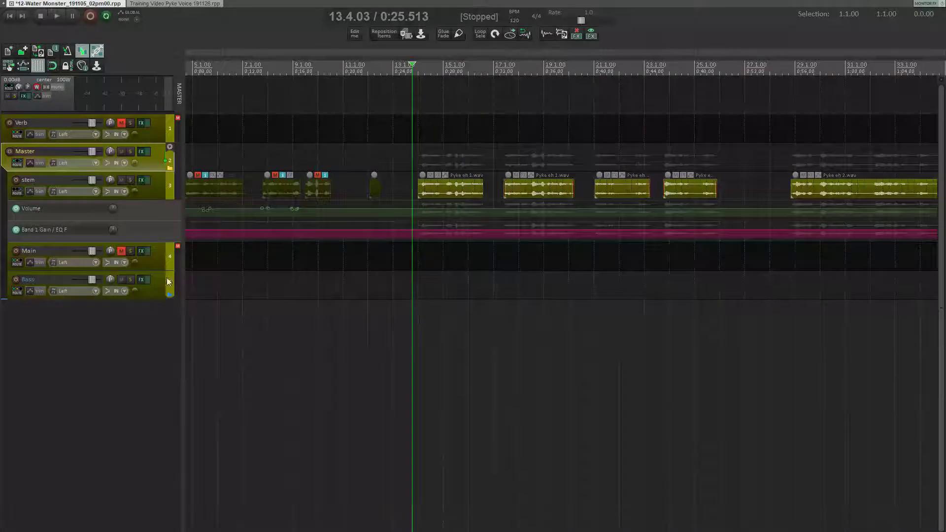
{"action": "left_click", "coordinate": [121, 251]}
{"action": "key", "text": "space"}
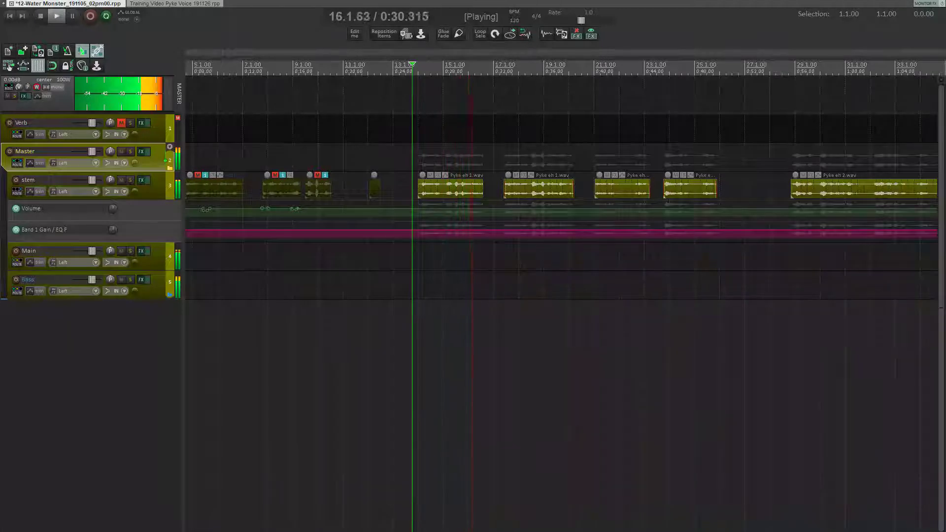
{"action": "key", "text": "space"}
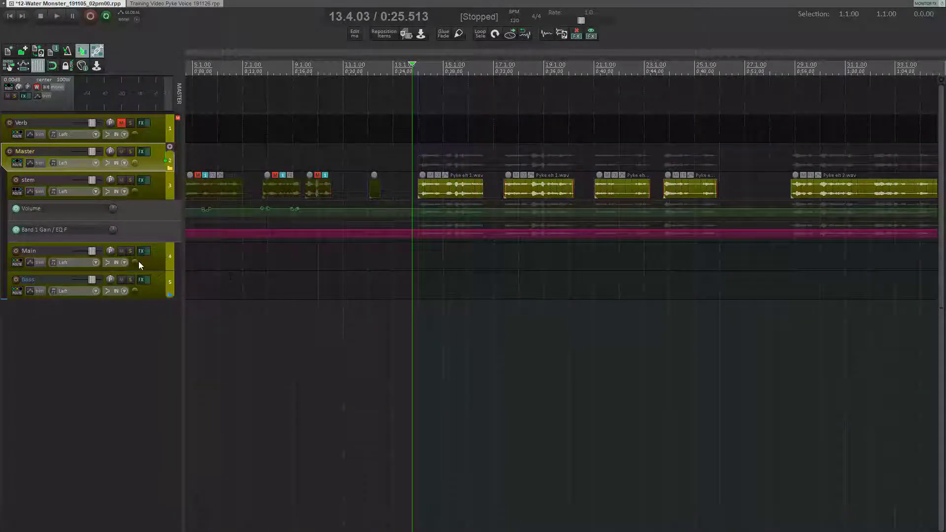
- Select the Main and Bass track headers, ending with Main selected
{"action": "left_click", "coordinate": [156, 260]}
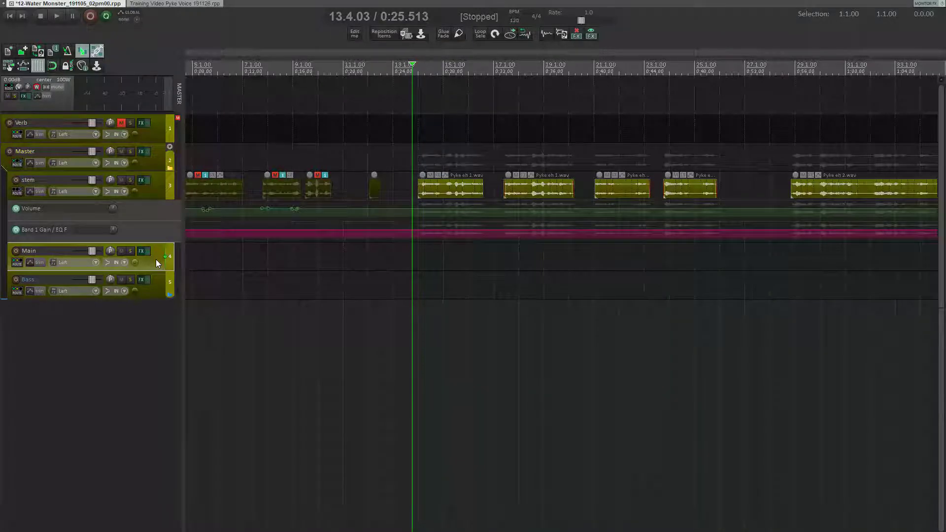
{"action": "left_click", "coordinate": [157, 280]}
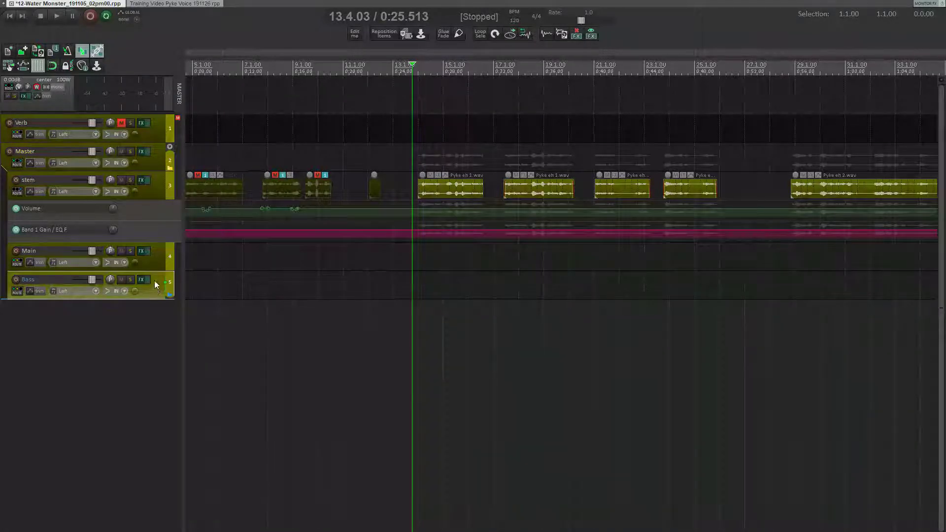
{"action": "left_click", "coordinate": [169, 256]}
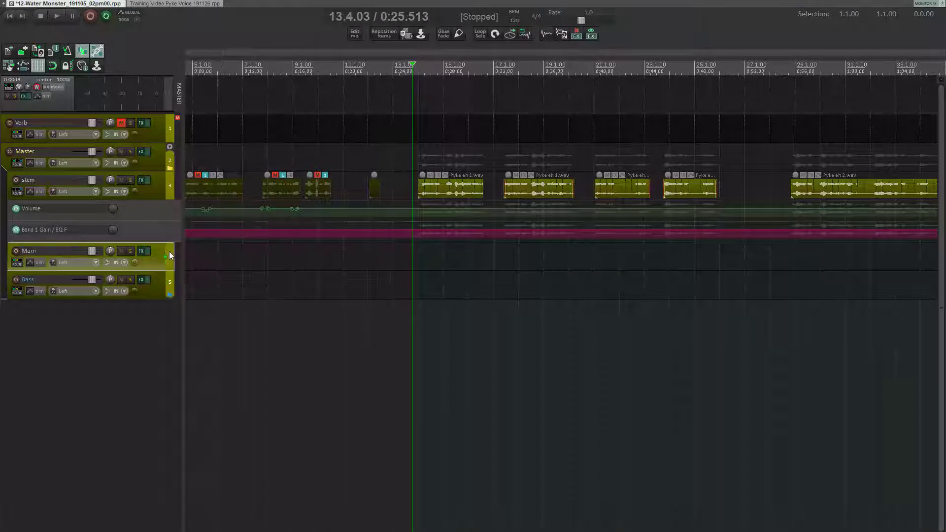
- Enable Red 3 Compressor and C6 Stereo on the Master track, then play and stop the voice
{"action": "left_click", "coordinate": [143, 152]}
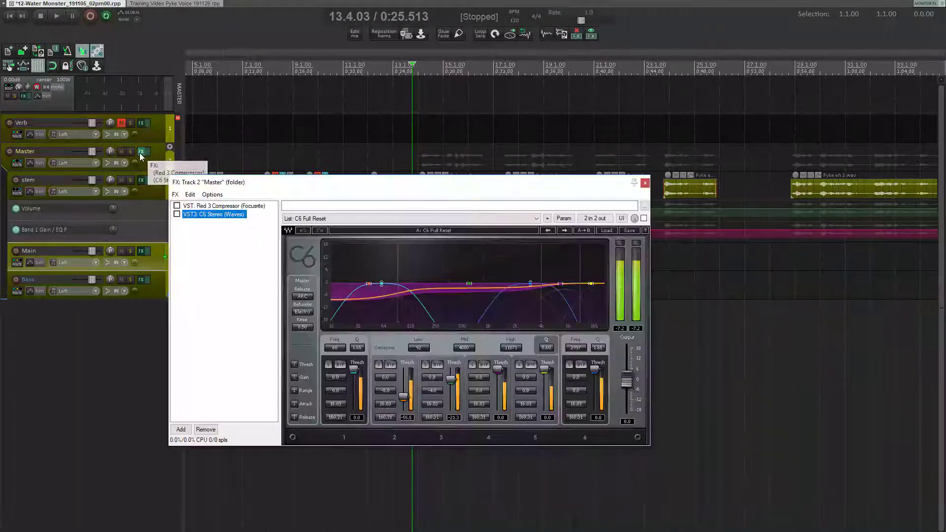
{"action": "left_click", "coordinate": [200, 209]}
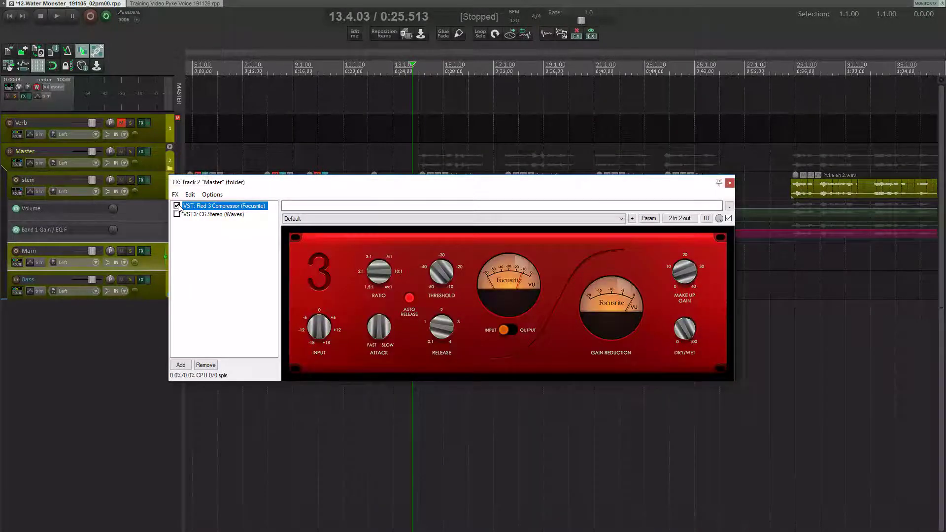
{"action": "left_click", "coordinate": [202, 217]}
{"action": "left_click", "coordinate": [177, 214]}
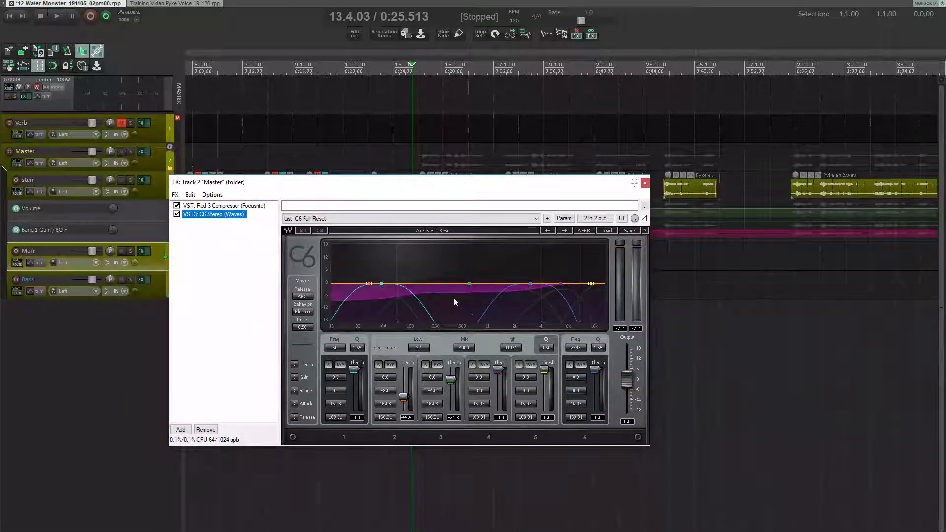
{"action": "key", "text": "Escape"}
{"action": "key", "text": "space"}
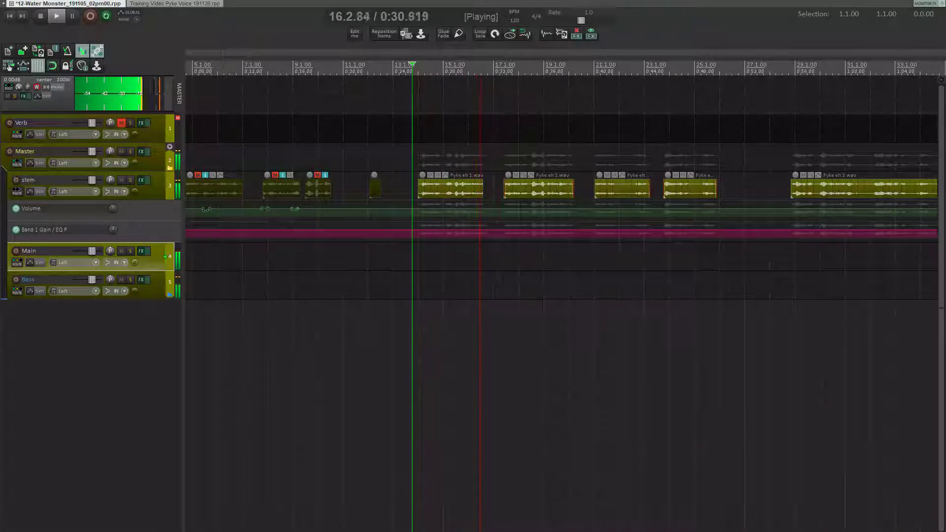
{"action": "key", "text": "space"}
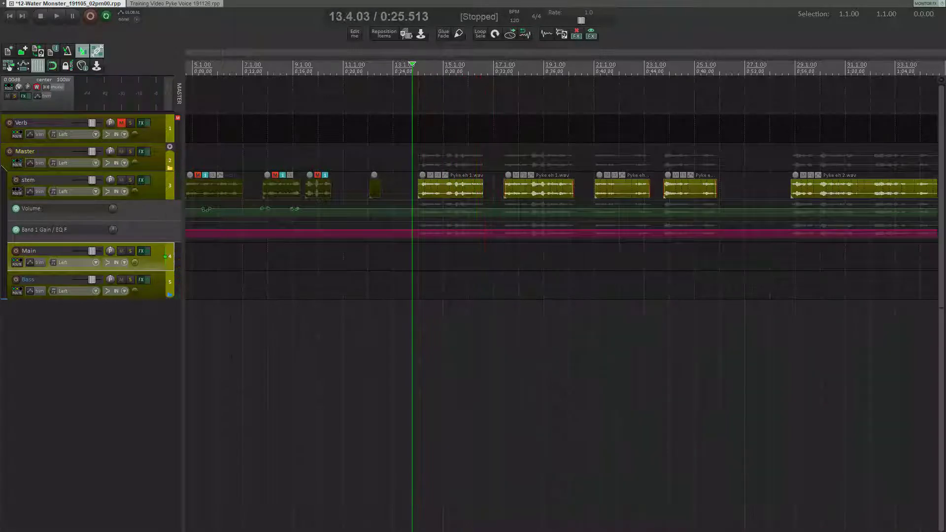
- Unmute Verb and enable TrueVerb, then Replika, previewing the voice after each
{"action": "left_click", "coordinate": [123, 123]}
{"action": "left_click", "coordinate": [141, 123]}
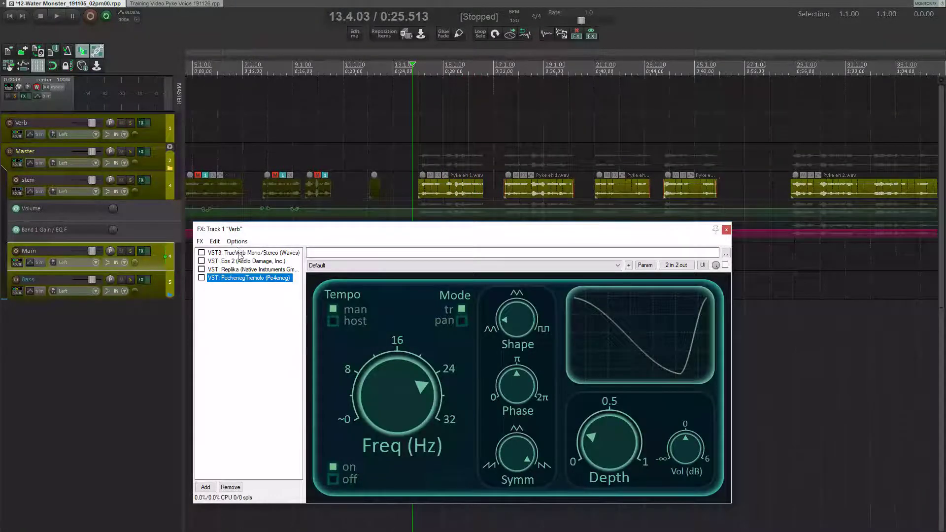
{"action": "left_click", "coordinate": [202, 254]}
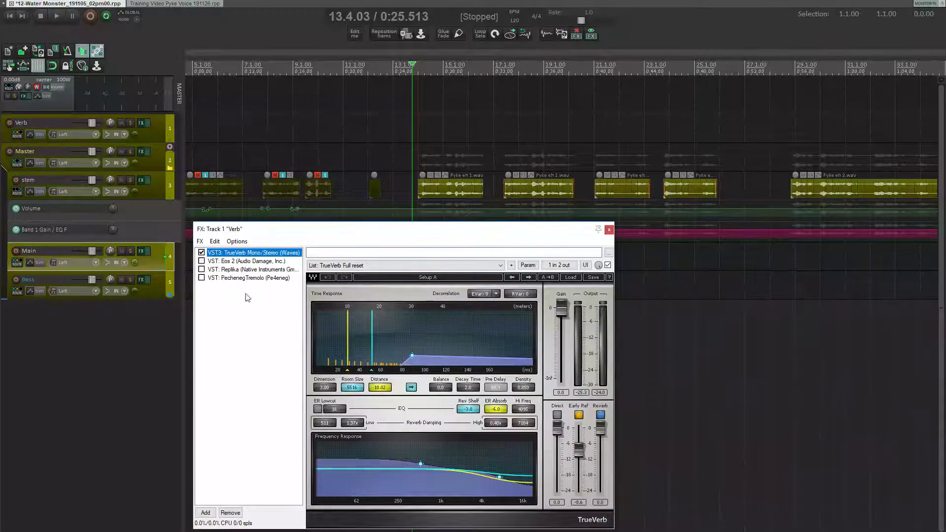
{"action": "key", "text": "space"}
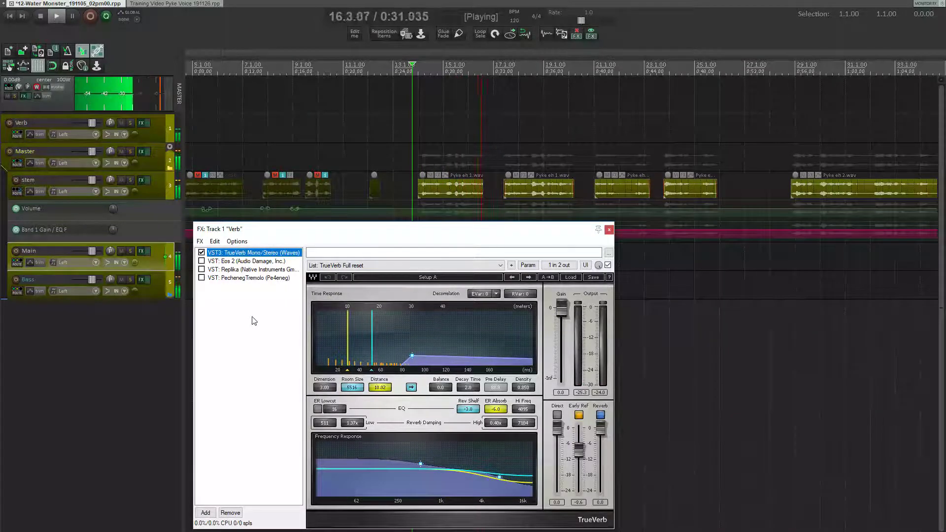
{"action": "key", "text": "space"}
{"action": "left_click", "coordinate": [236, 269]}
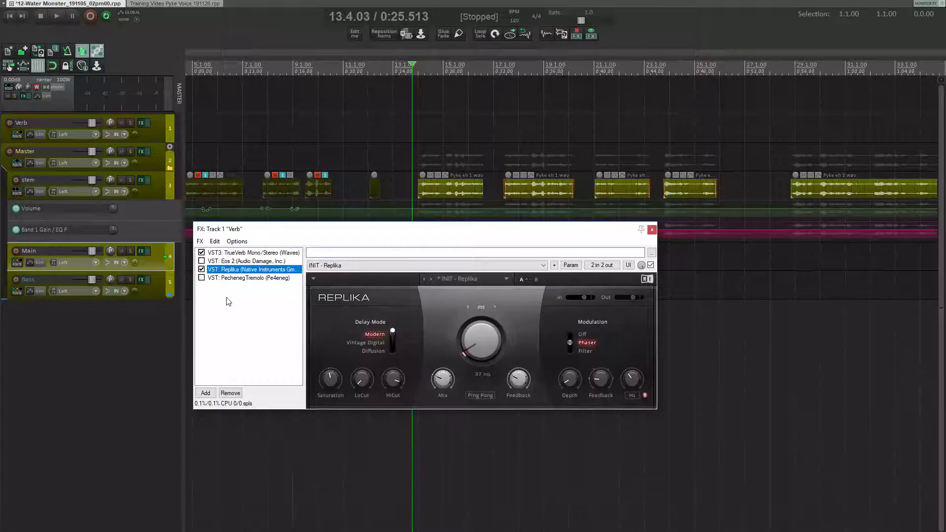
{"action": "key", "text": "space"}
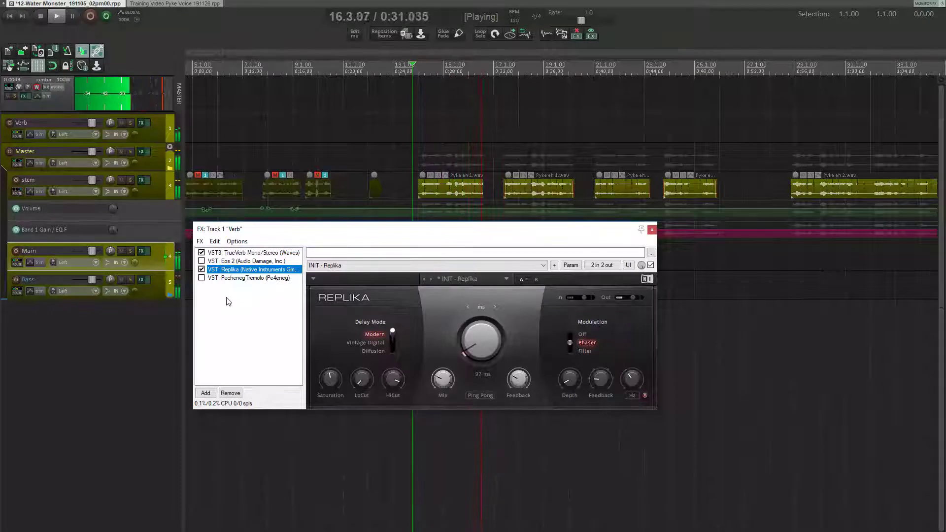
- Show the Verb and Bass PechenegTremolo settings side by side, then close both and play
{"action": "left_click", "coordinate": [249, 277]}
{"action": "key", "text": "space"}
{"action": "left_click_drag", "start_coordinate": [373, 233], "coordinate": [406, 0]}
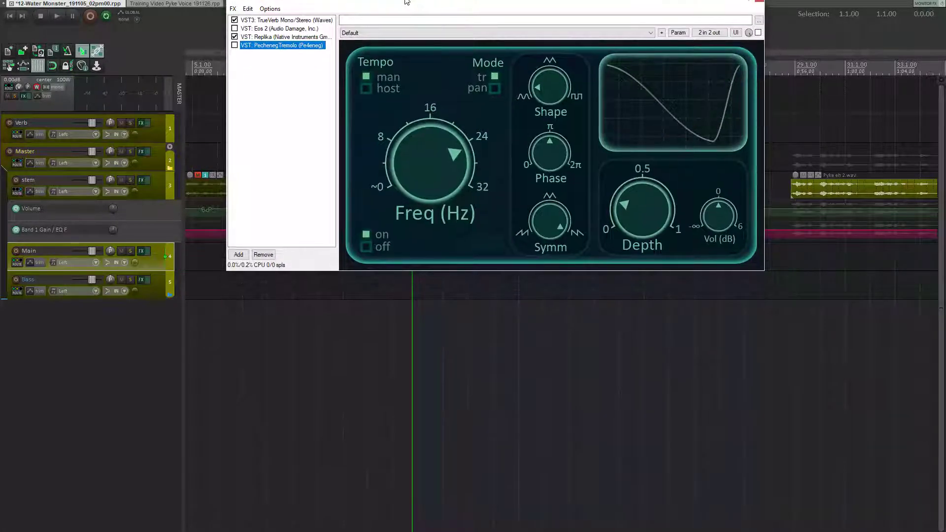
{"action": "left_click", "coordinate": [142, 280]}
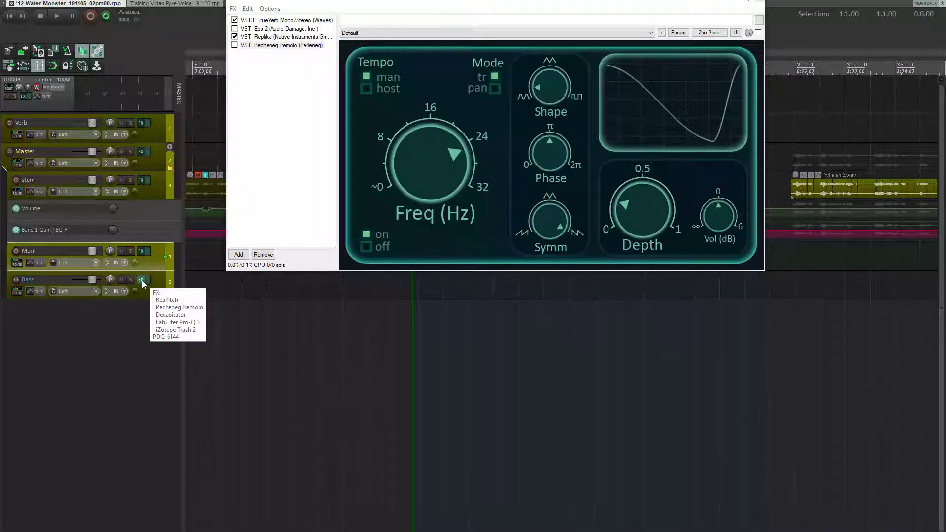
{"action": "left_click", "coordinate": [285, 246]}
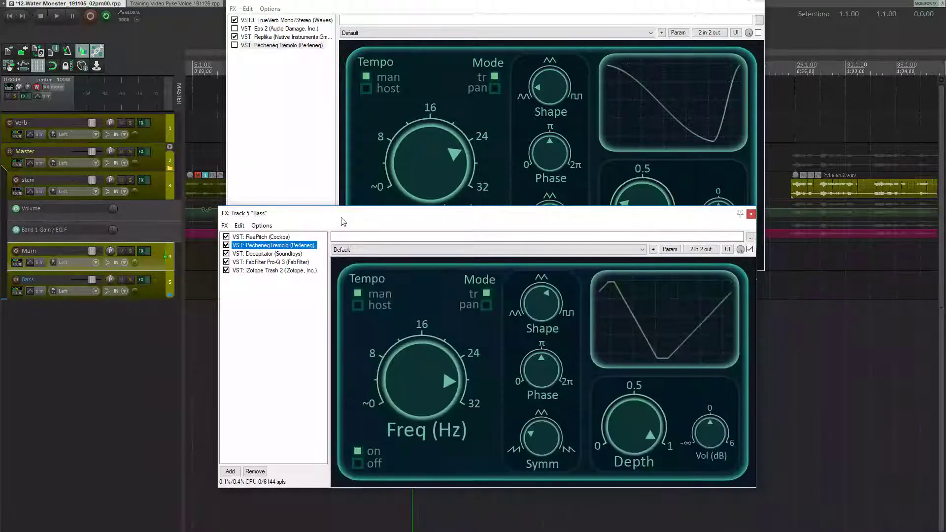
{"action": "left_click_drag", "start_coordinate": [344, 221], "coordinate": [354, 287]}
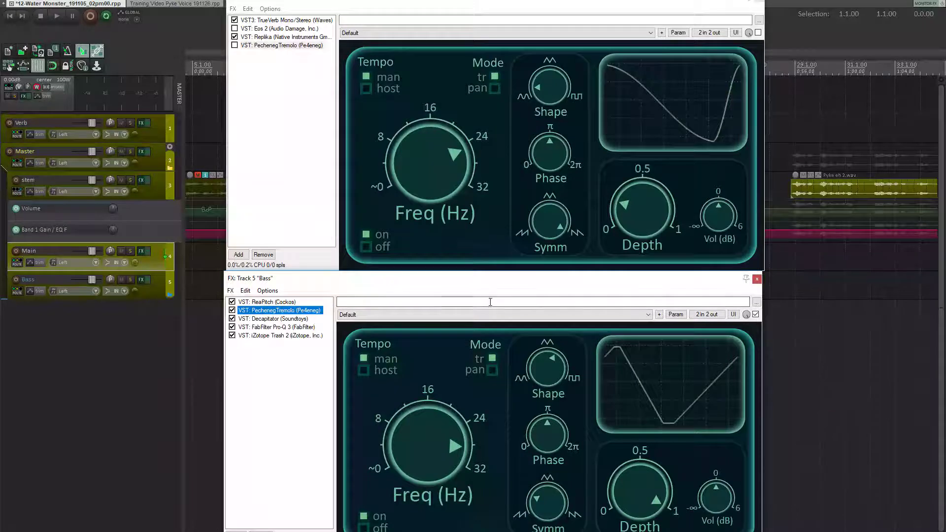
{"action": "key", "text": "Escape"}
{"action": "key", "text": "Escape"}
{"action": "key", "text": "space"}
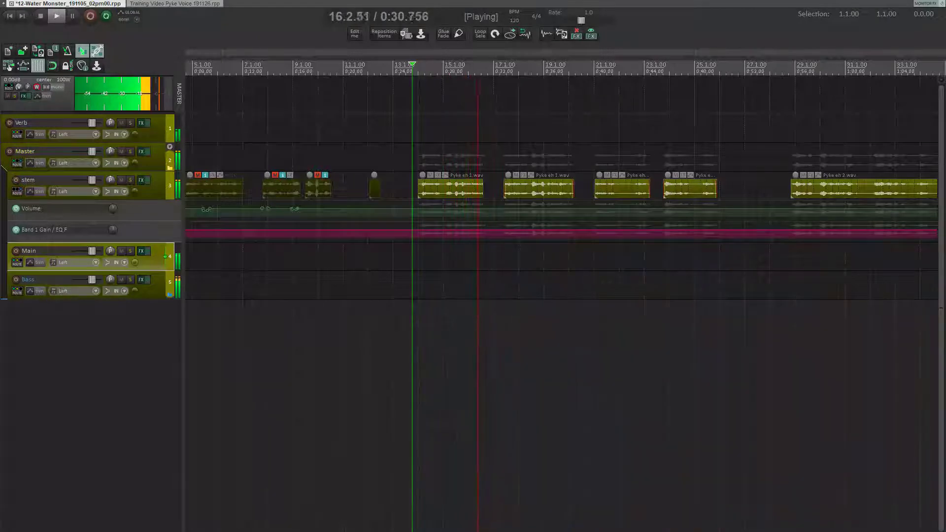
- Solo the Verb track while listening from around 0:45
{"action": "left_click", "coordinate": [660, 131]}
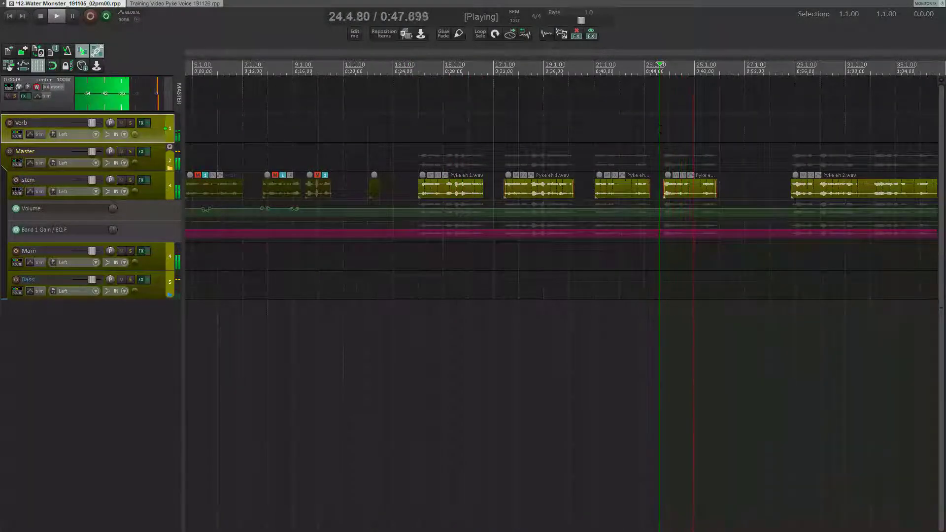
{"action": "left_click", "coordinate": [131, 124]}
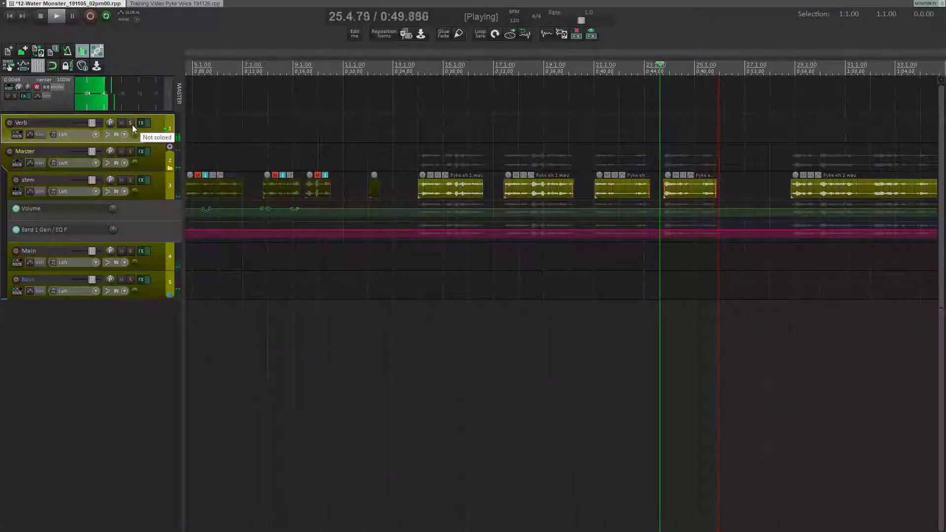
{"action": "key", "text": "space"}
- Replay from 0:25.670, toggling Bass solo on and off alongside Verb
{"action": "left_click", "coordinate": [410, 126]}
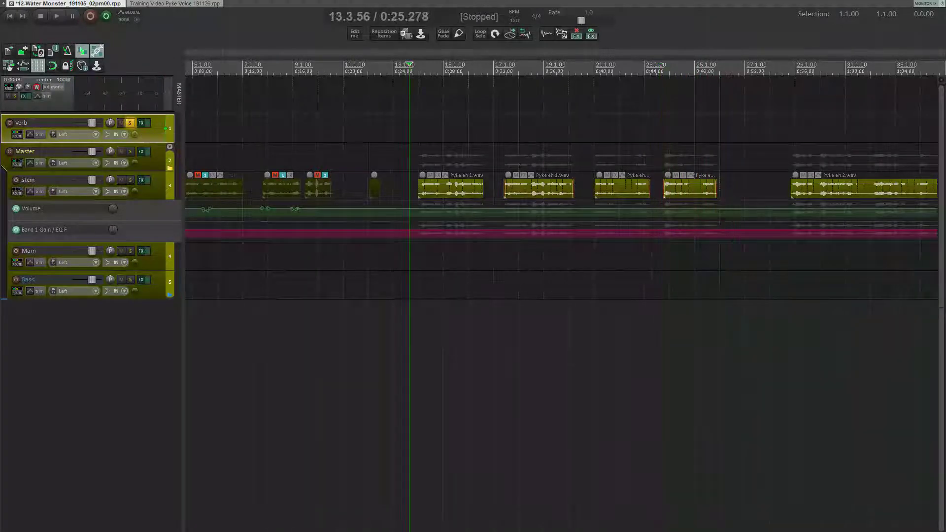
{"action": "left_click", "coordinate": [414, 126]}
{"action": "key", "text": "space"}
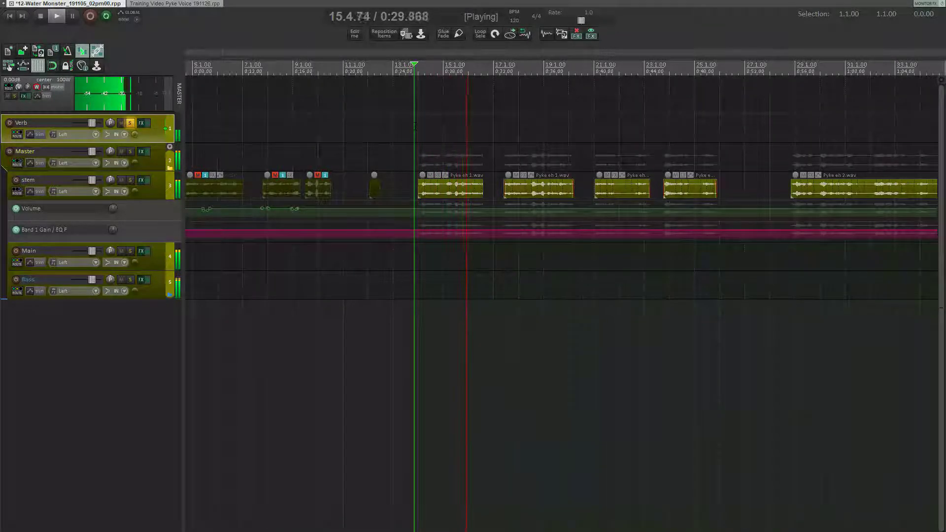
{"action": "left_click", "coordinate": [130, 279]}
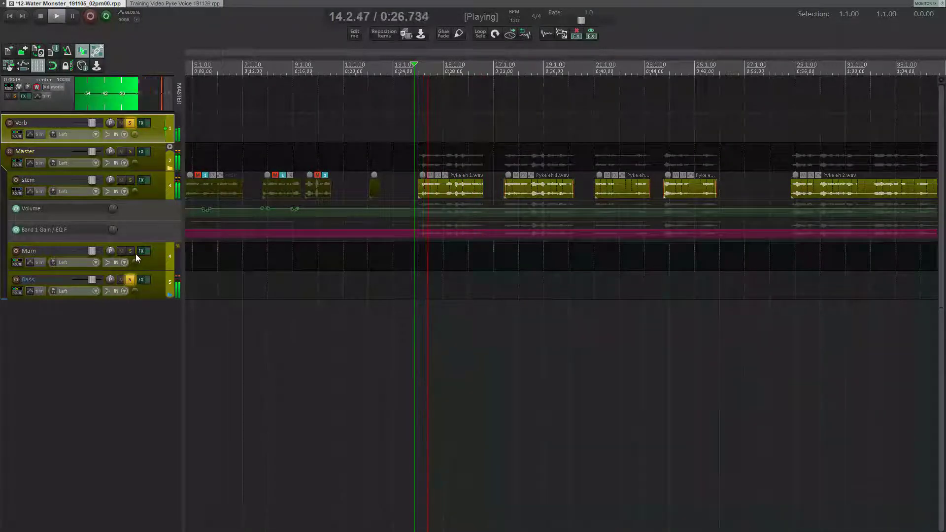
{"action": "left_click", "coordinate": [132, 279]}
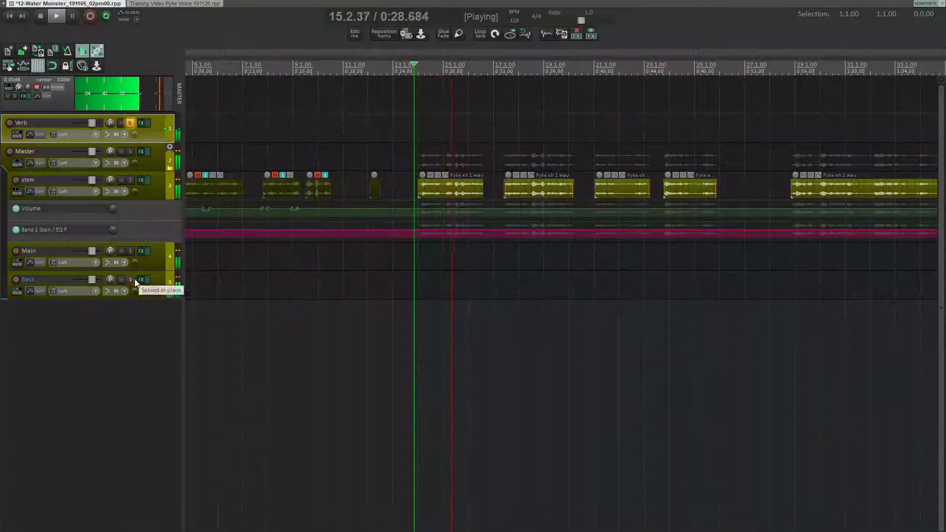